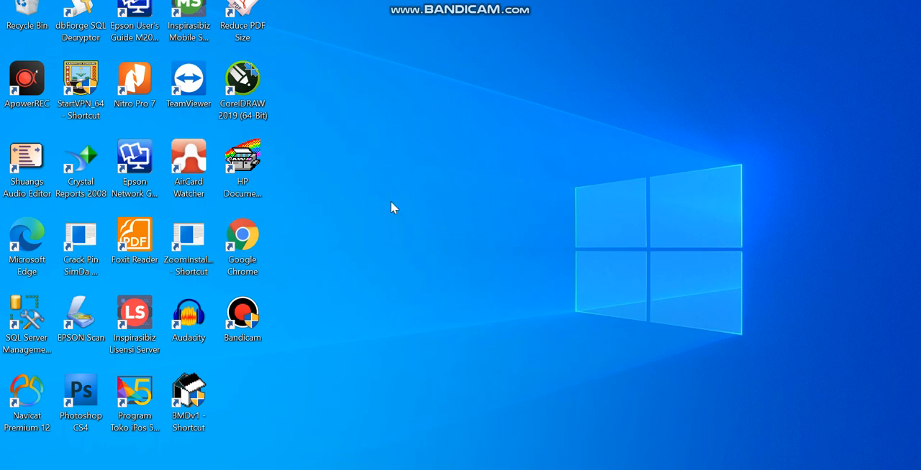
- Open the MigrasiMapingLaporan workbook from the folder of the same name on Local Disk (D:) and dismiss the Office activation wizard
{"action": "key", "text": "super+e"}
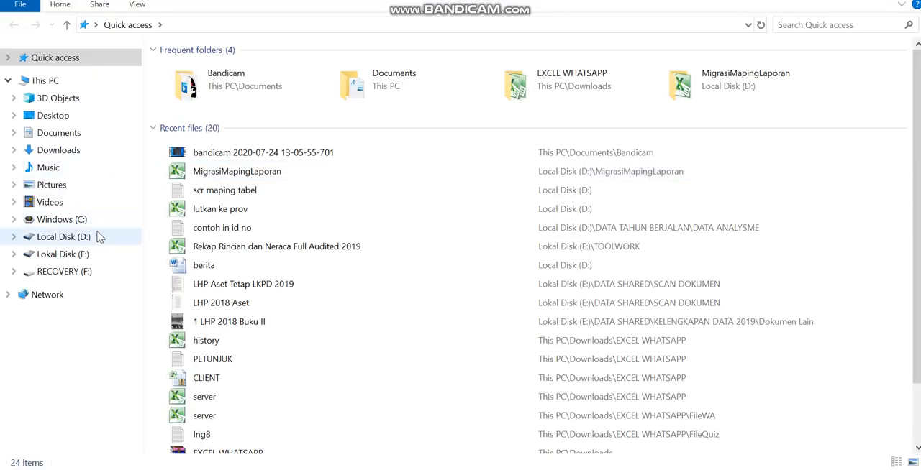
{"action": "left_click", "coordinate": [98, 238]}
{"action": "double_click", "coordinate": [351, 84]}
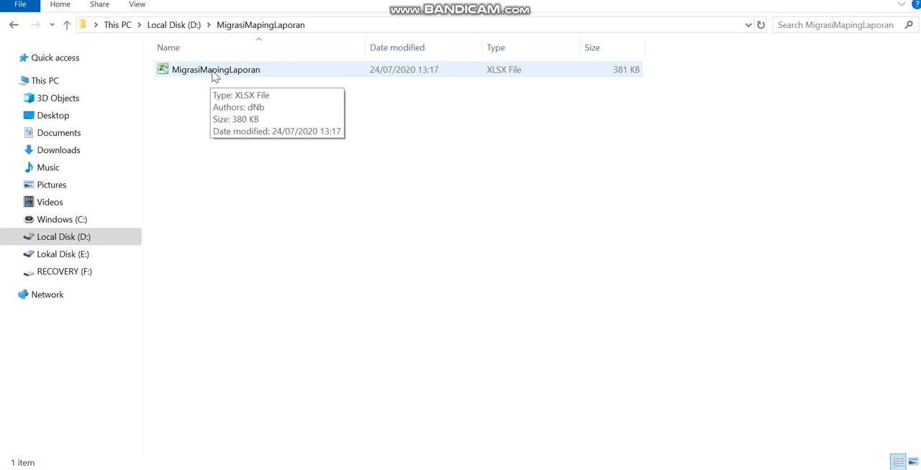
{"action": "double_click", "coordinate": [209, 72]}
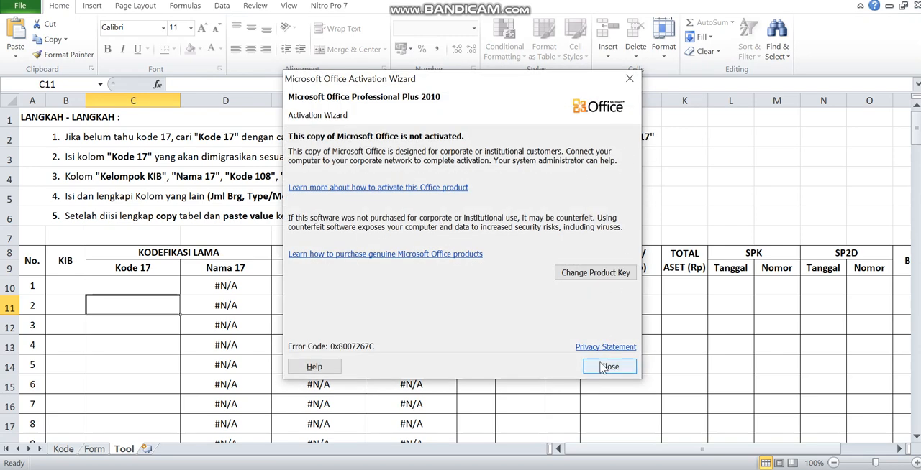
{"action": "left_click", "coordinate": [609, 367]}
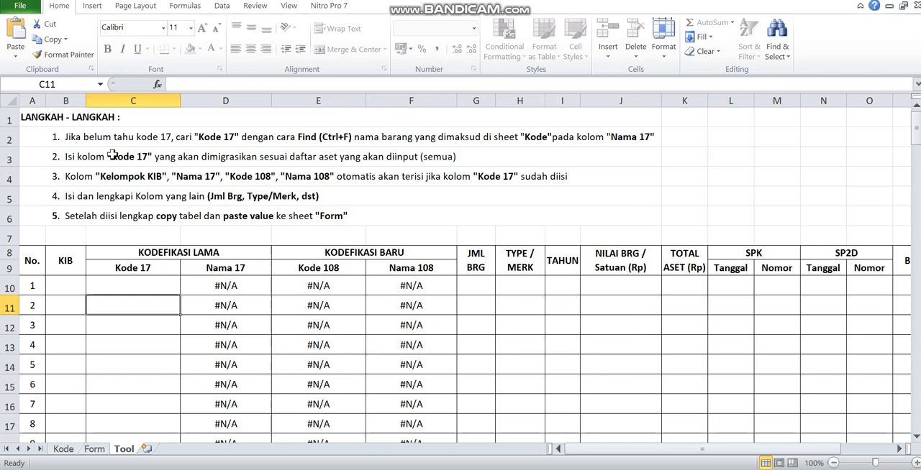
- Examine the first instruction on the Tool sheet and how row 8 of the Kode sheet pairs Kode 17 and Nama 17 with Kode 108 and Nama 108
{"action": "left_click", "coordinate": [209, 139]}
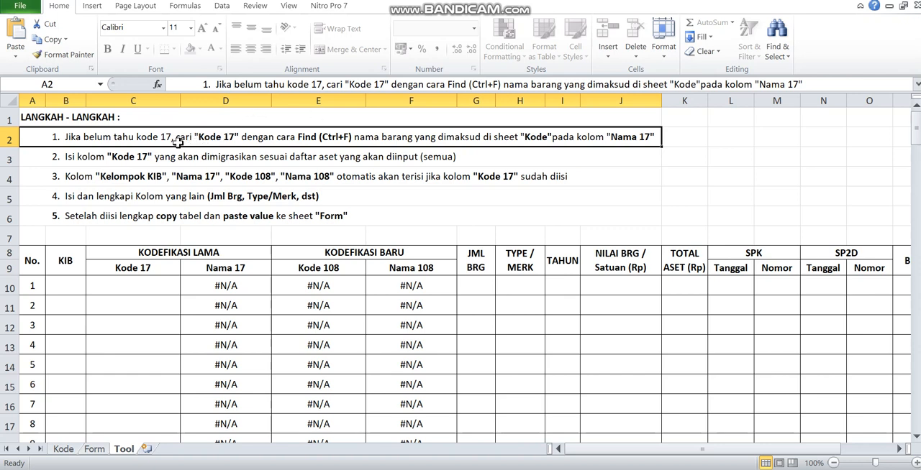
{"action": "left_click", "coordinate": [131, 289]}
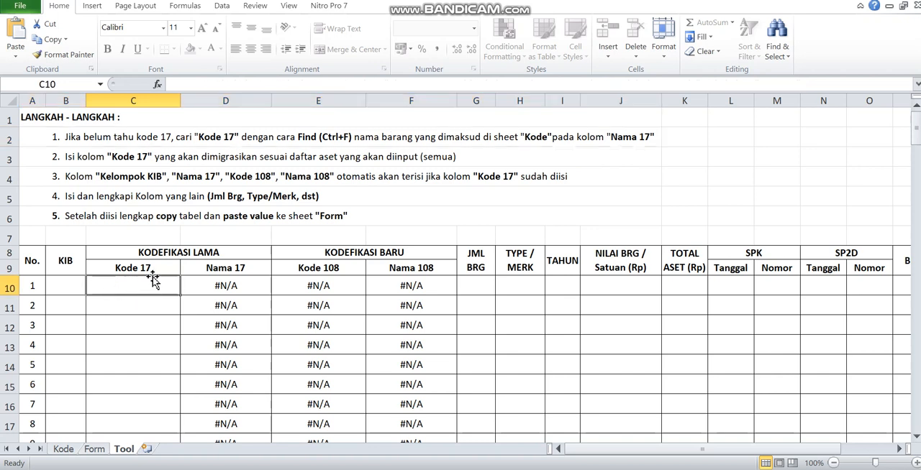
{"action": "left_click", "coordinate": [165, 132]}
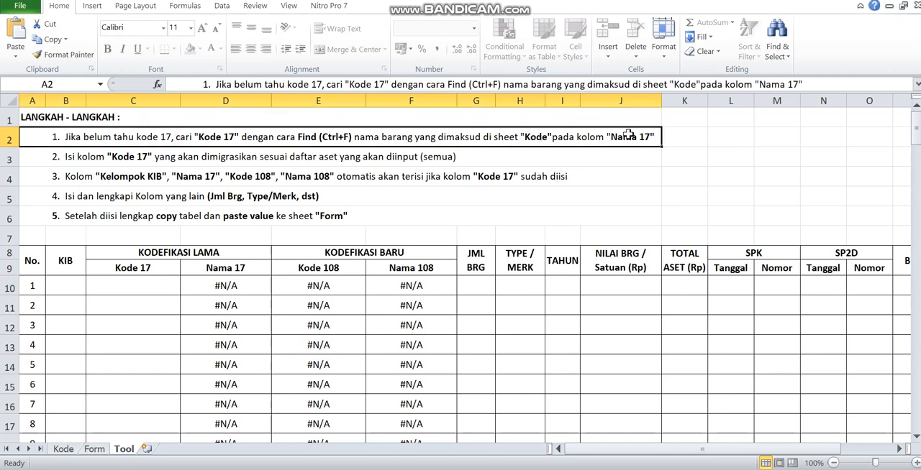
{"action": "left_click", "coordinate": [63, 449]}
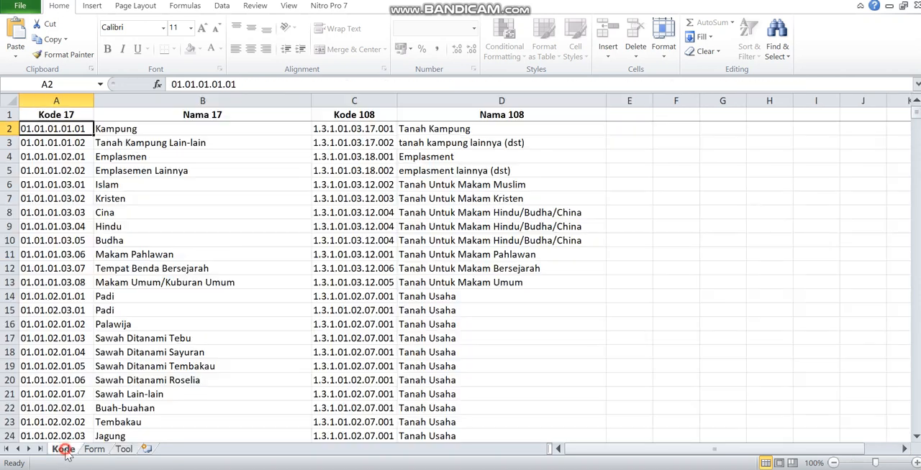
{"action": "left_click", "coordinate": [55, 226]}
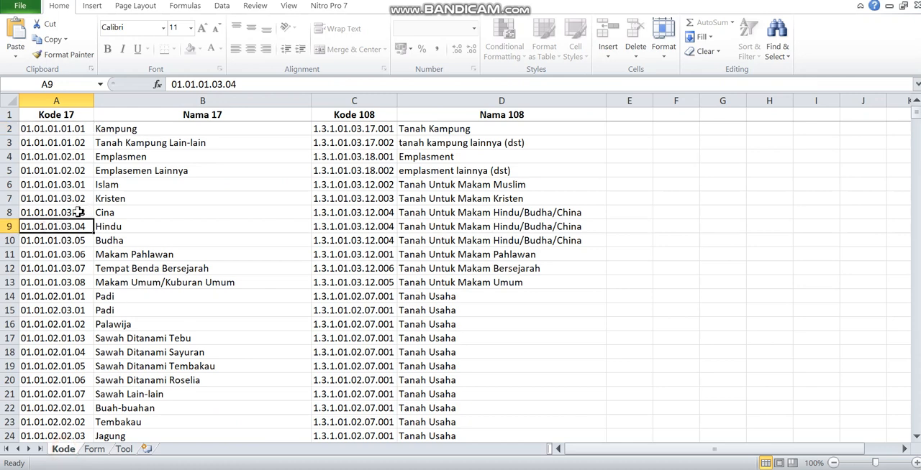
{"action": "left_click", "coordinate": [78, 212]}
{"action": "left_click", "coordinate": [121, 212]}
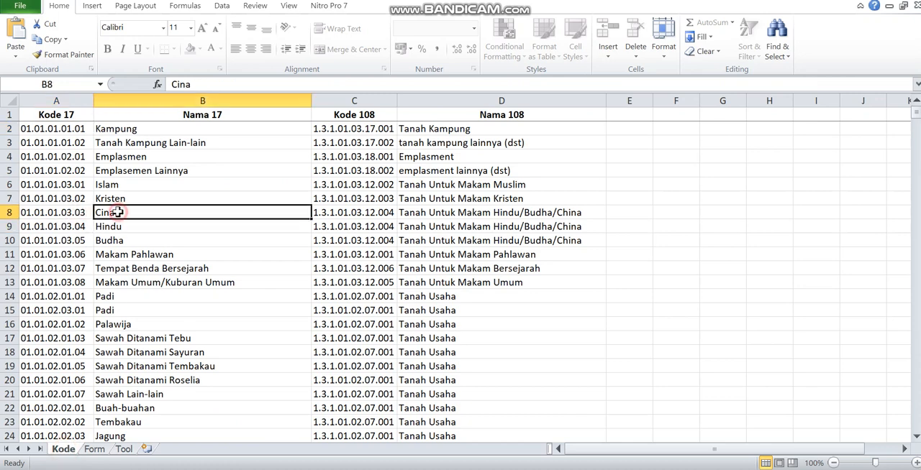
{"action": "left_click", "coordinate": [347, 210]}
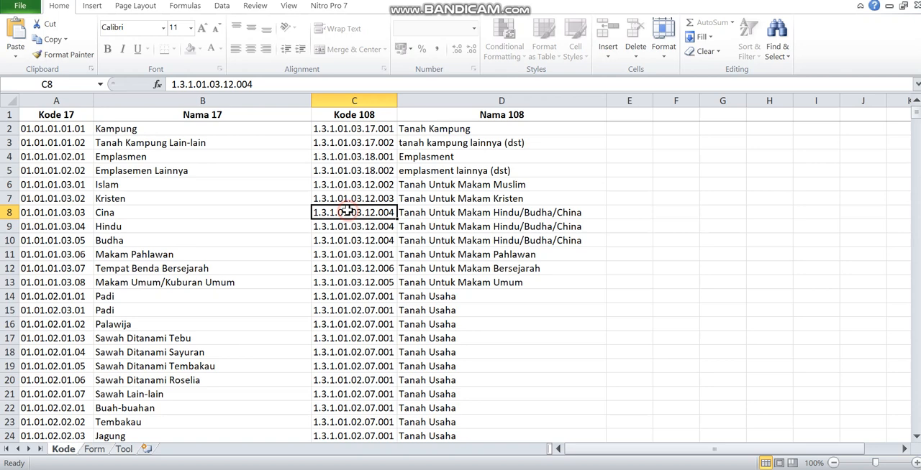
{"action": "left_click", "coordinate": [448, 208]}
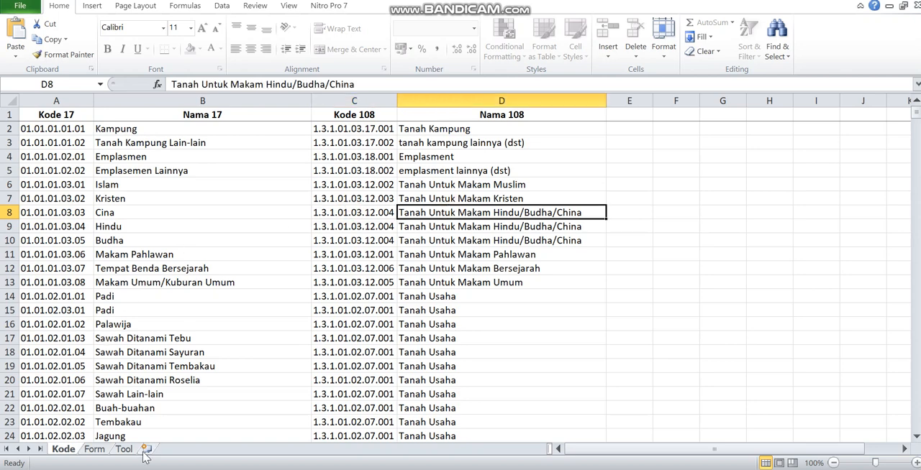
- Enter 02.02.03.02.01 as the Kode 17 of item 1 (cell C10) on the Tool sheet
{"action": "left_click", "coordinate": [128, 451]}
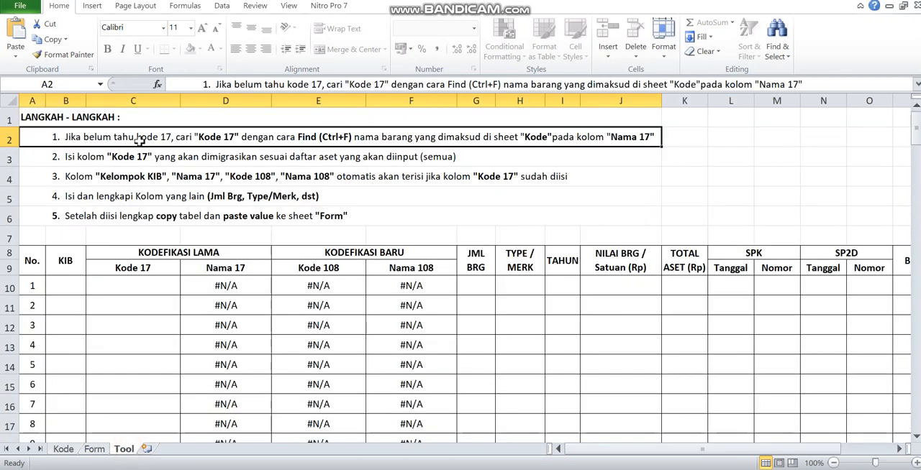
{"action": "left_click", "coordinate": [119, 290]}
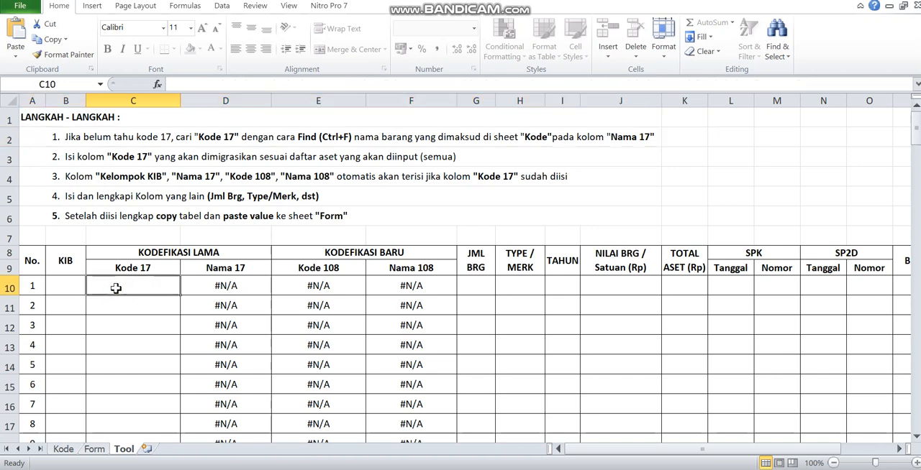
{"action": "type", "text": "02.02."}
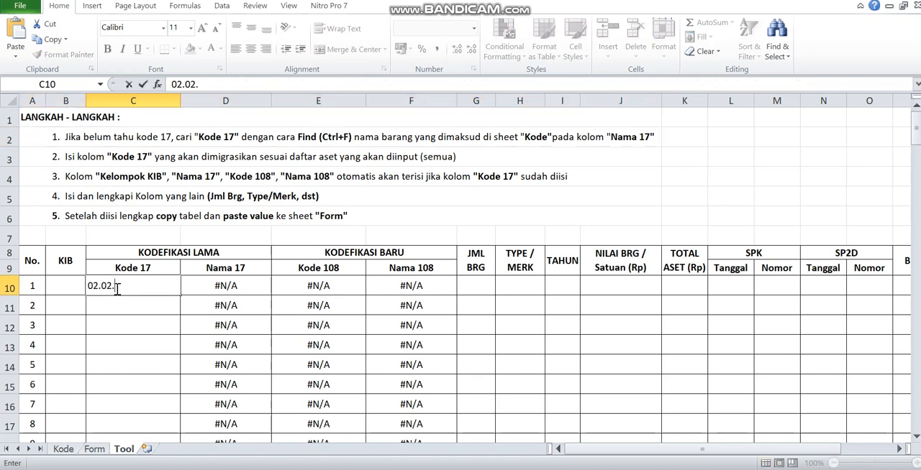
{"action": "type", "text": "03.02.01"}
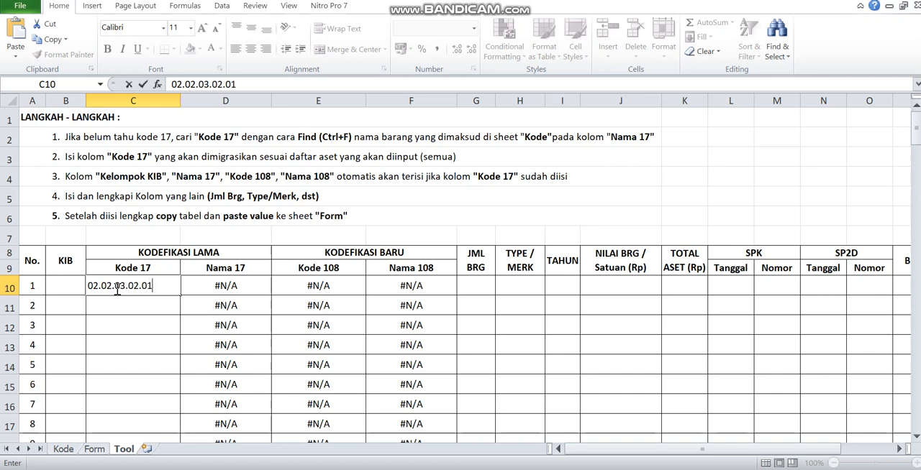
{"action": "key", "text": "Return"}
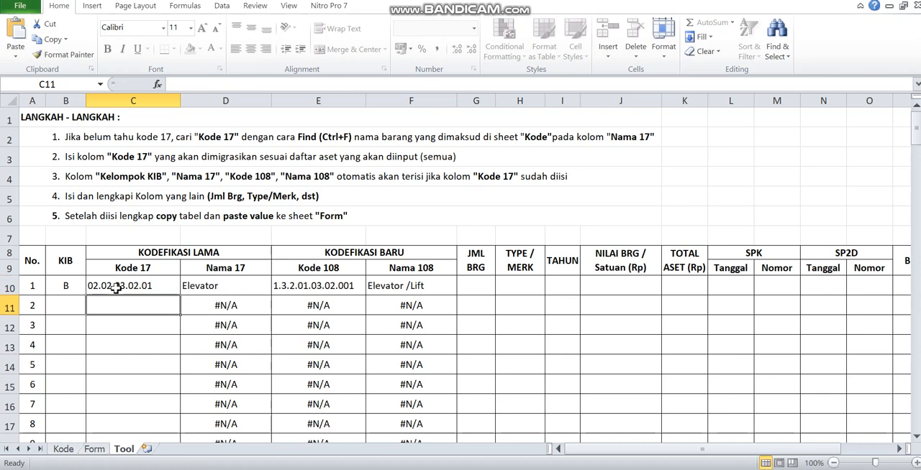
{"action": "left_click_drag", "start_coordinate": [200, 285], "coordinate": [882, 286]}
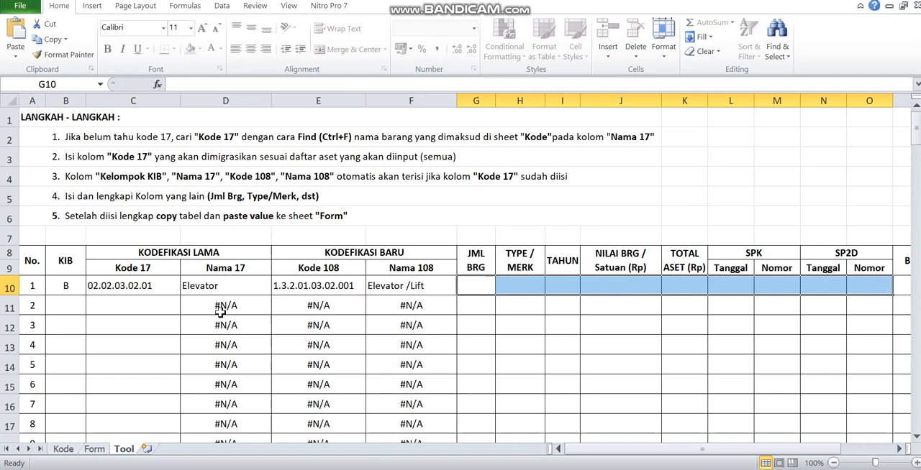
{"action": "left_click", "coordinate": [142, 286]}
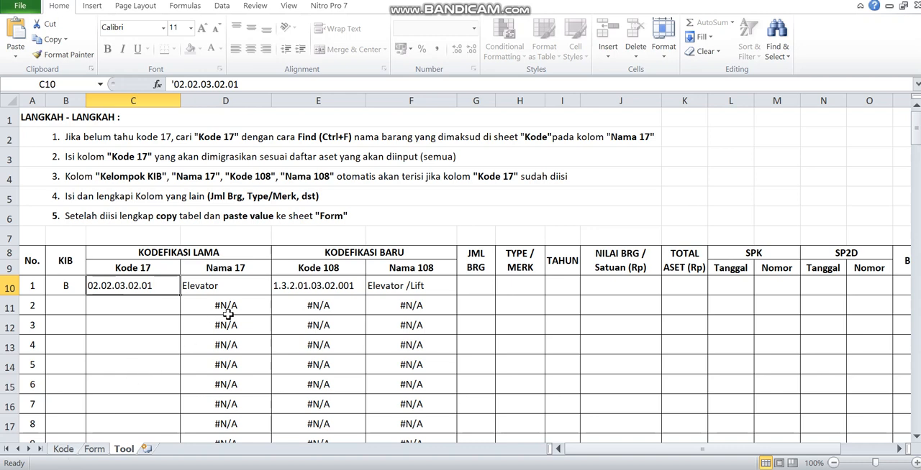
{"action": "left_click", "coordinate": [209, 291]}
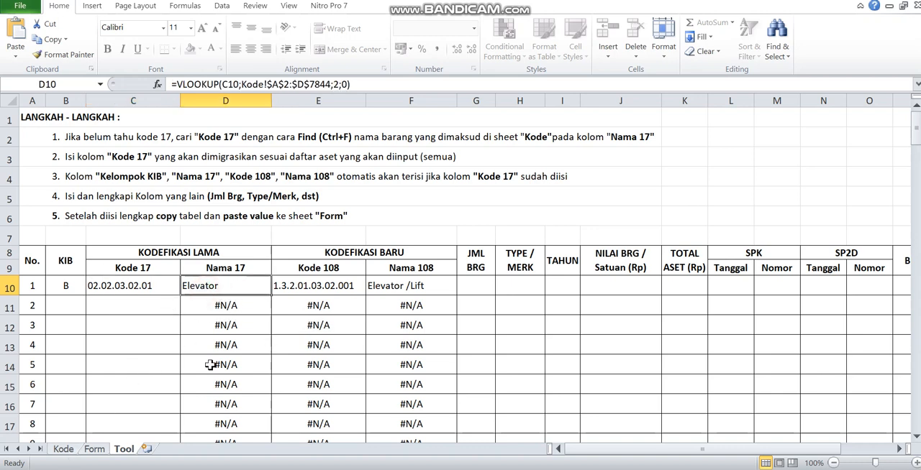
- Search the Nama 17 column of the Kode sheet for "elevator" and close the search dialog
{"action": "left_click", "coordinate": [65, 450]}
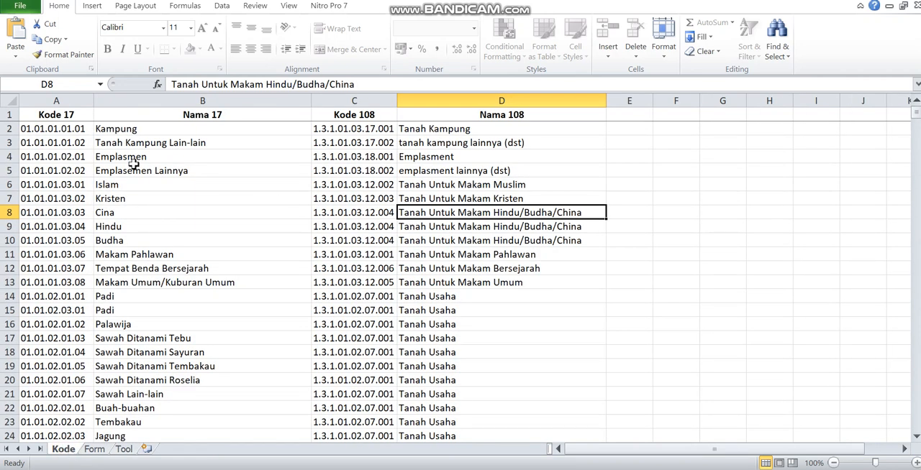
{"action": "left_click", "coordinate": [217, 99]}
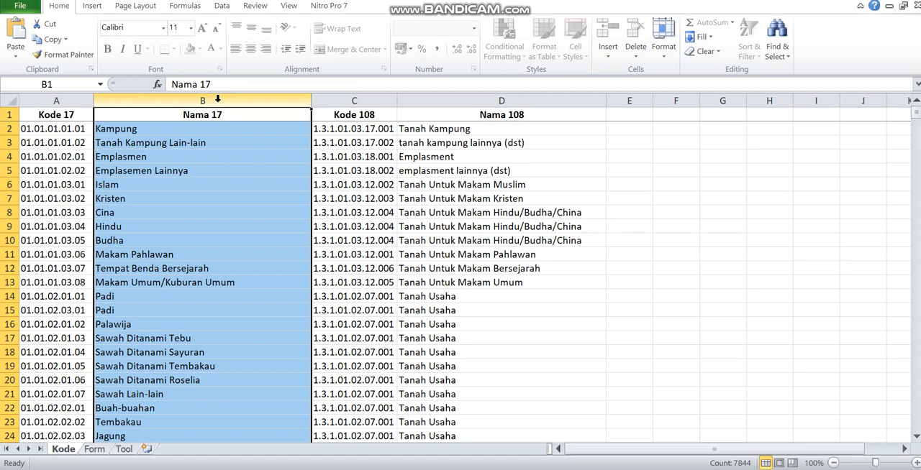
{"action": "key", "text": "ctrl+f"}
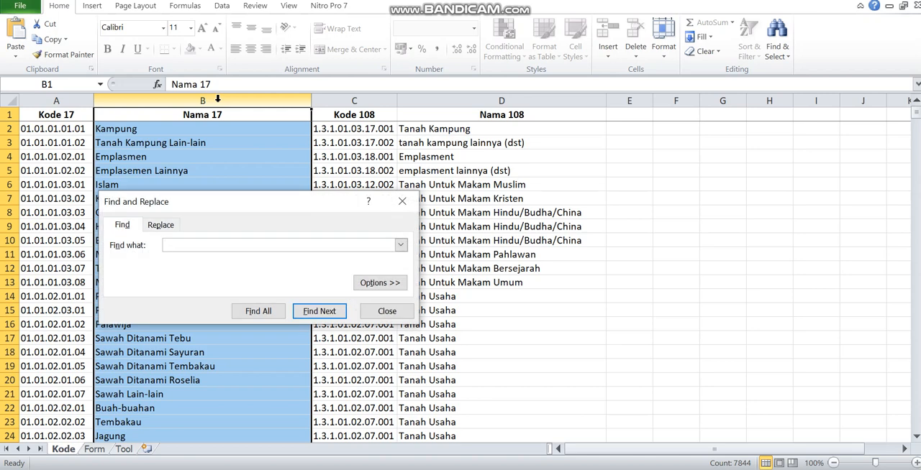
{"action": "left_click", "coordinate": [193, 246]}
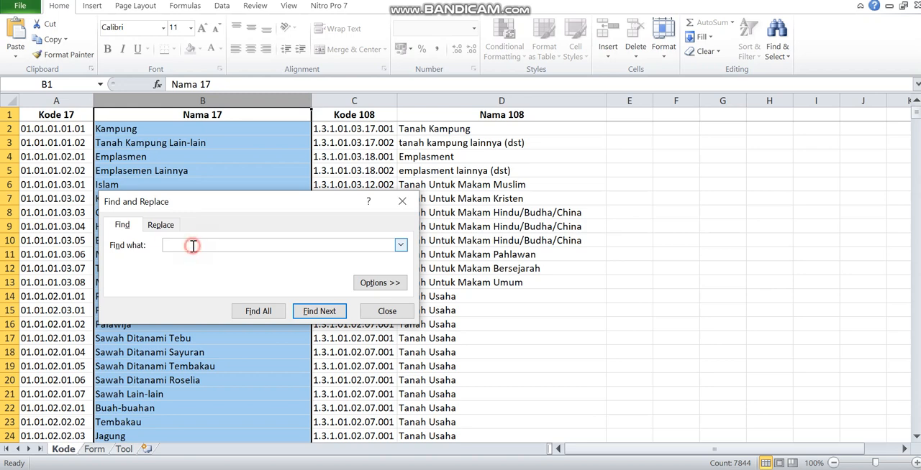
{"action": "type", "text": "elevator"}
{"action": "left_click", "coordinate": [310, 318]}
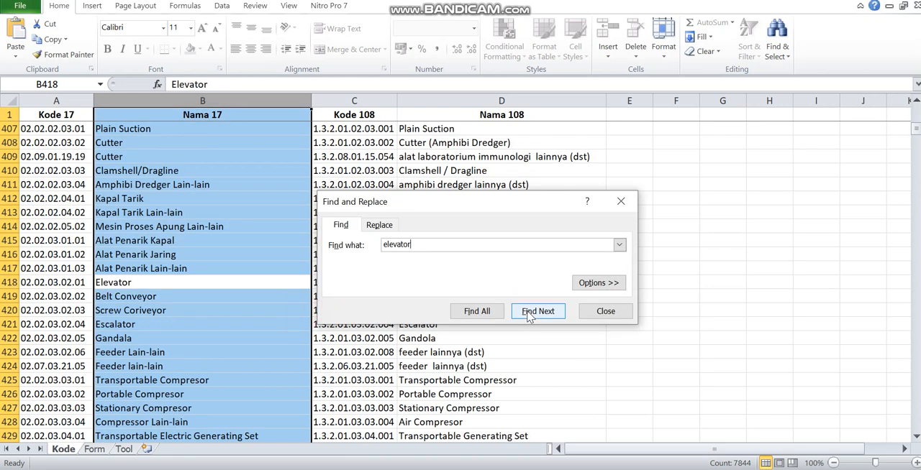
{"action": "left_click", "coordinate": [621, 201]}
- Copy the Elevator's Kode 17 from the Kode sheet and paste it as a value into item 2's Kode 17 (cell C11) on the Tool sheet
{"action": "left_click_drag", "start_coordinate": [106, 287], "coordinate": [65, 284]}
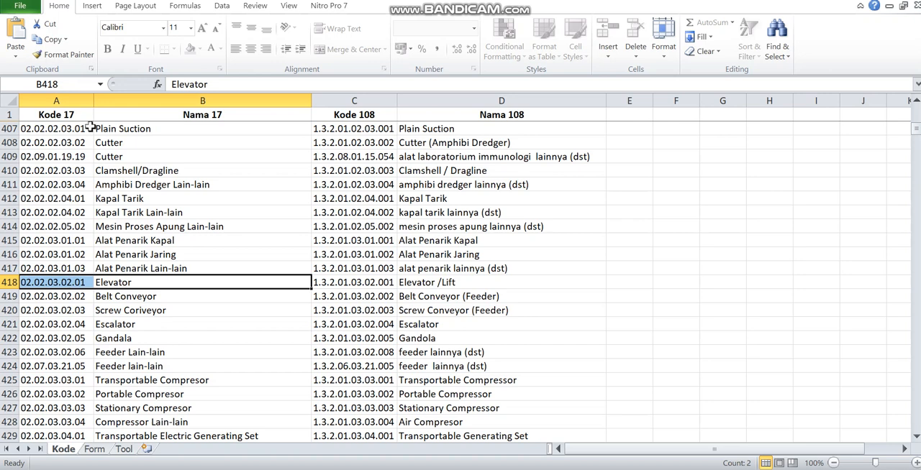
{"action": "left_click", "coordinate": [64, 285]}
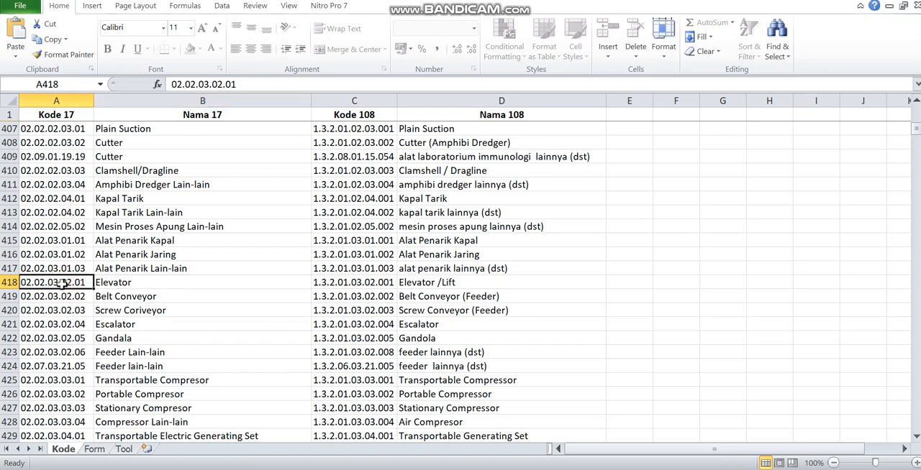
{"action": "right_click", "coordinate": [64, 283]}
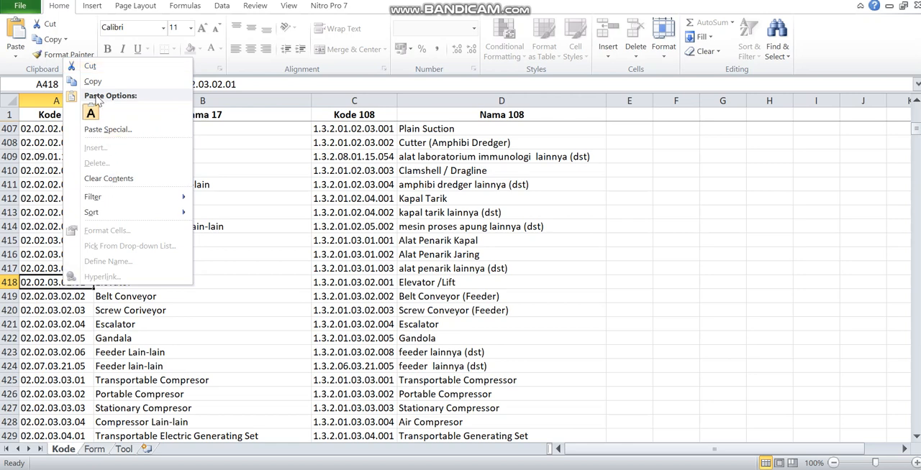
{"action": "left_click", "coordinate": [93, 81]}
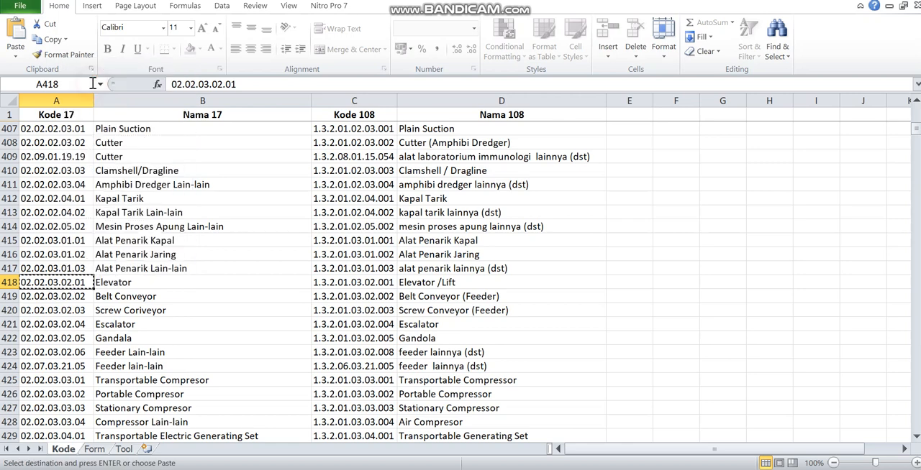
{"action": "left_click", "coordinate": [125, 450]}
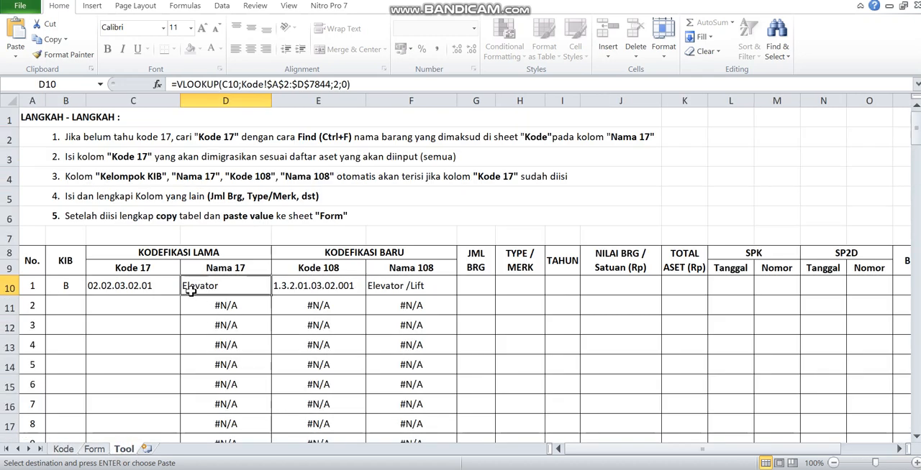
{"action": "left_click", "coordinate": [134, 286]}
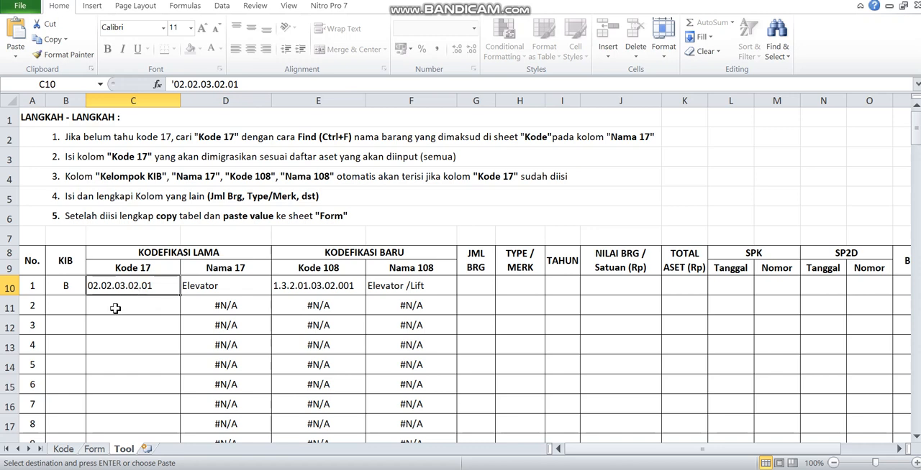
{"action": "right_click", "coordinate": [112, 306]}
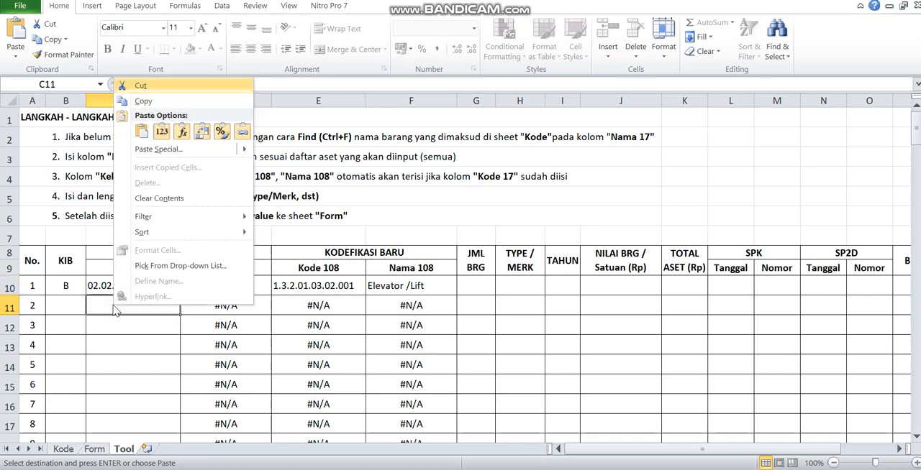
{"action": "left_click", "coordinate": [161, 131]}
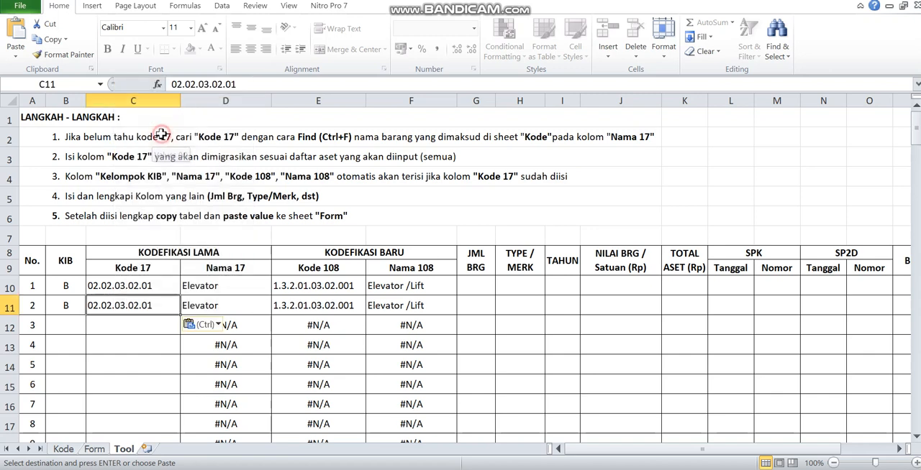
{"action": "left_click", "coordinate": [232, 307]}
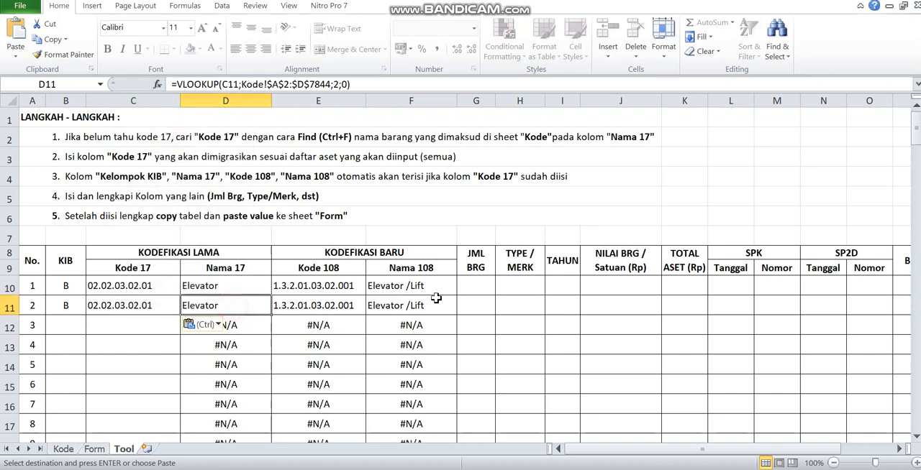
{"action": "left_click", "coordinate": [127, 291]}
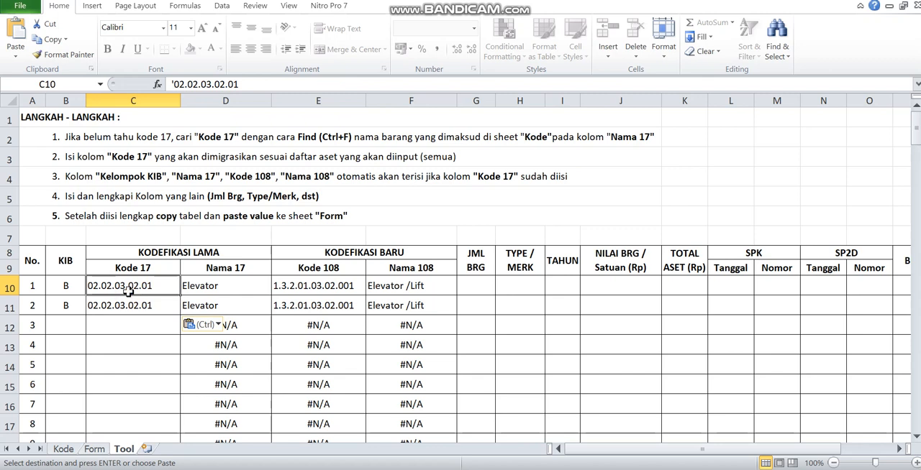
- Examine items 1 and 2 on the Tool sheet: the KIB, Nama 17, Kode 108 and Nama 108 cells, and the columns from JML BRG onward
{"action": "left_click_drag", "start_coordinate": [67, 285], "coordinate": [66, 307]}
{"action": "left_click_drag", "start_coordinate": [241, 286], "coordinate": [391, 306]}
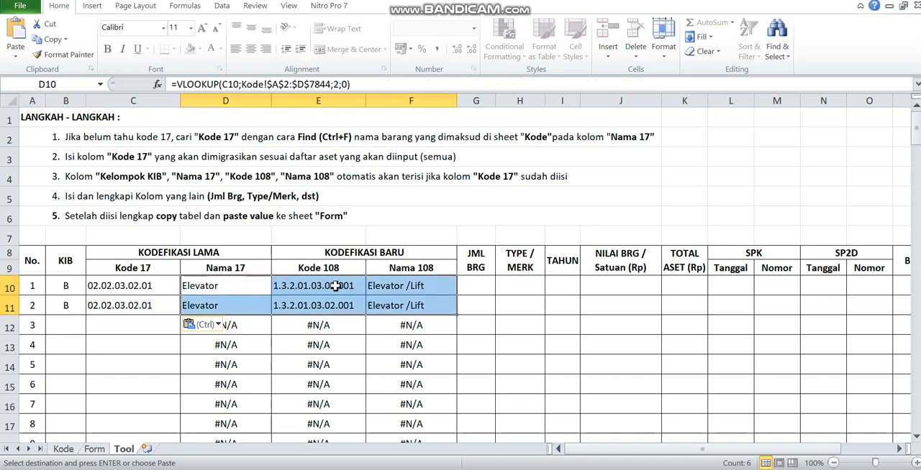
{"action": "left_click_drag", "start_coordinate": [320, 285], "coordinate": [423, 308]}
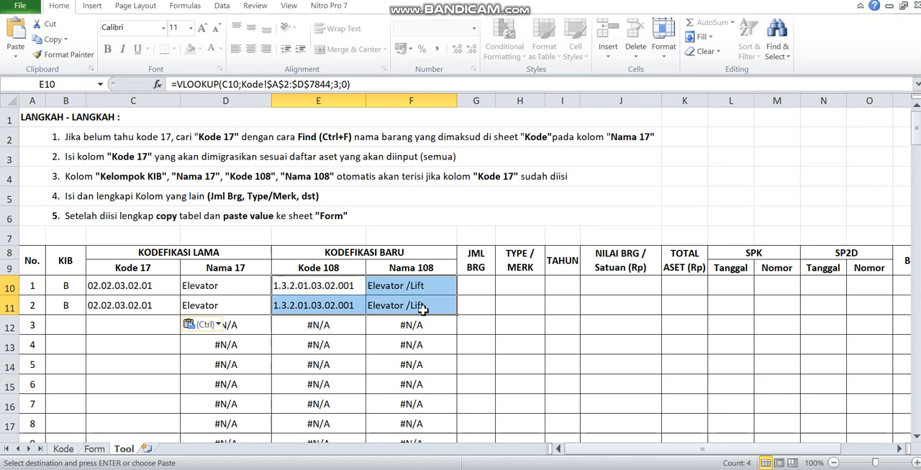
{"action": "left_click", "coordinate": [477, 285]}
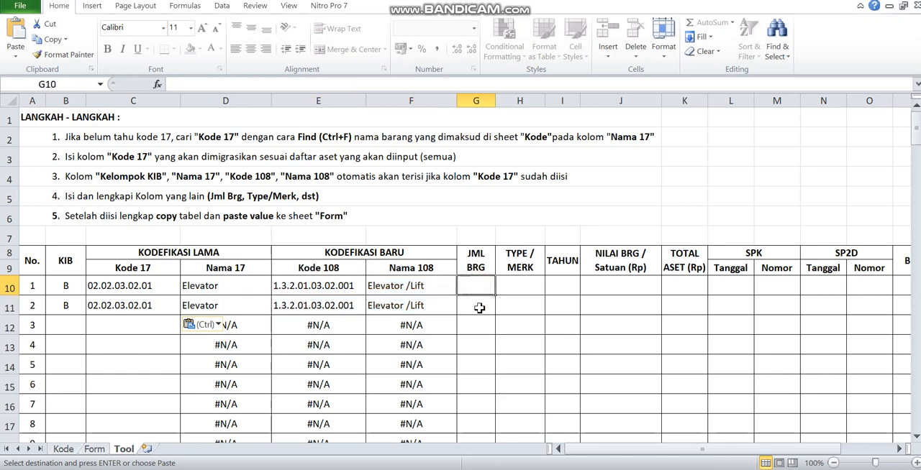
{"action": "left_click", "coordinate": [479, 305]}
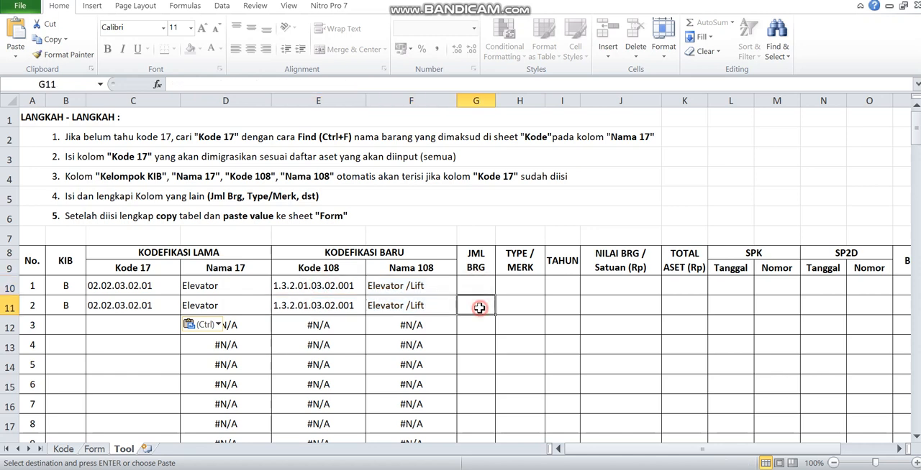
{"action": "left_click", "coordinate": [521, 286]}
{"action": "left_click", "coordinate": [561, 286]}
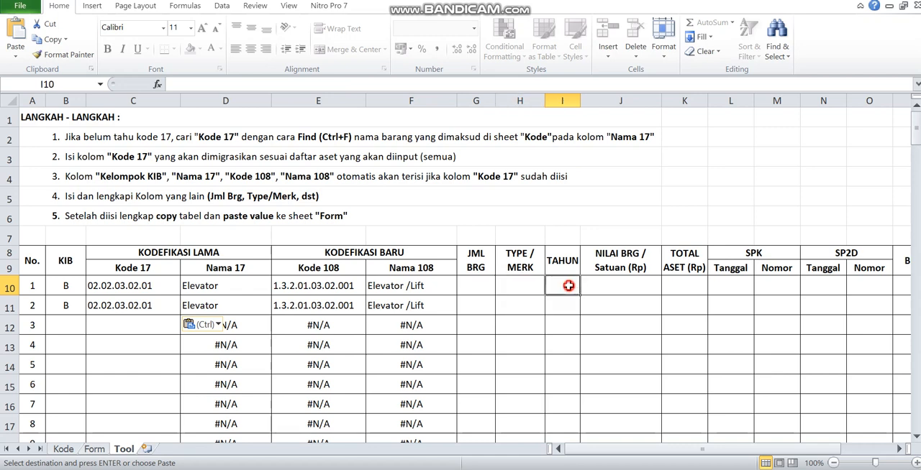
{"action": "left_click", "coordinate": [615, 289]}
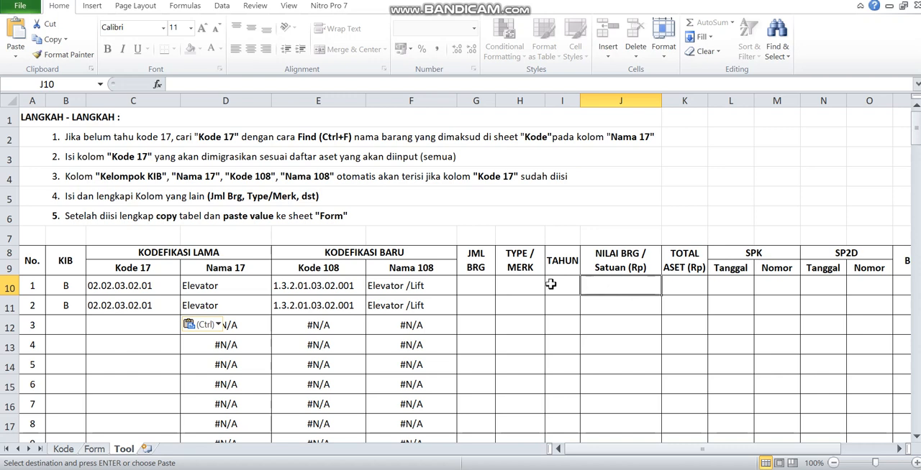
{"action": "left_click_drag", "start_coordinate": [475, 286], "coordinate": [620, 304]}
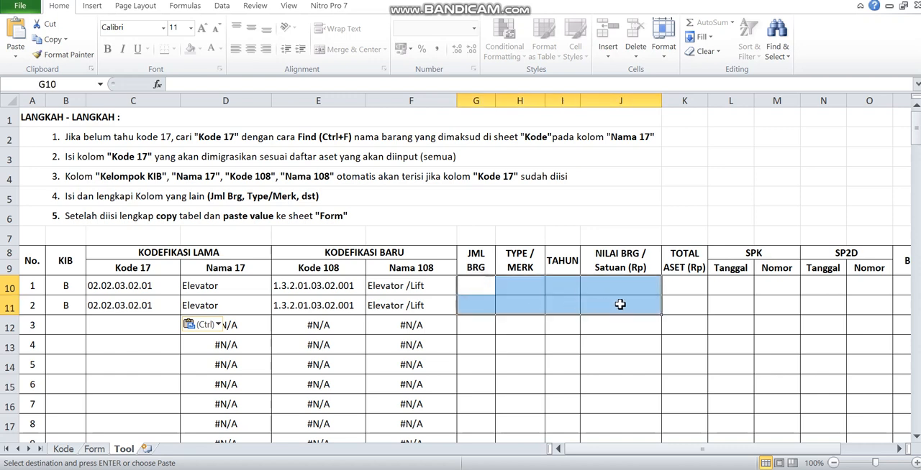
{"action": "left_click_drag", "start_coordinate": [476, 286], "coordinate": [623, 288]}
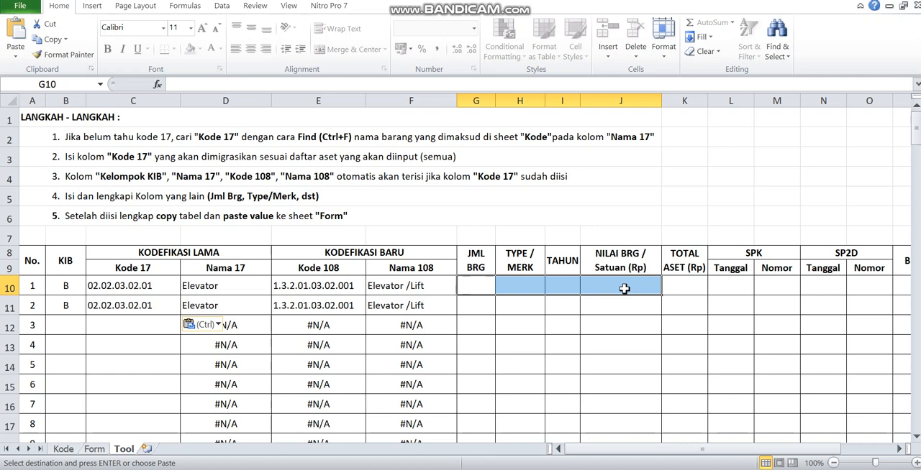
{"action": "left_click", "coordinate": [480, 287]}
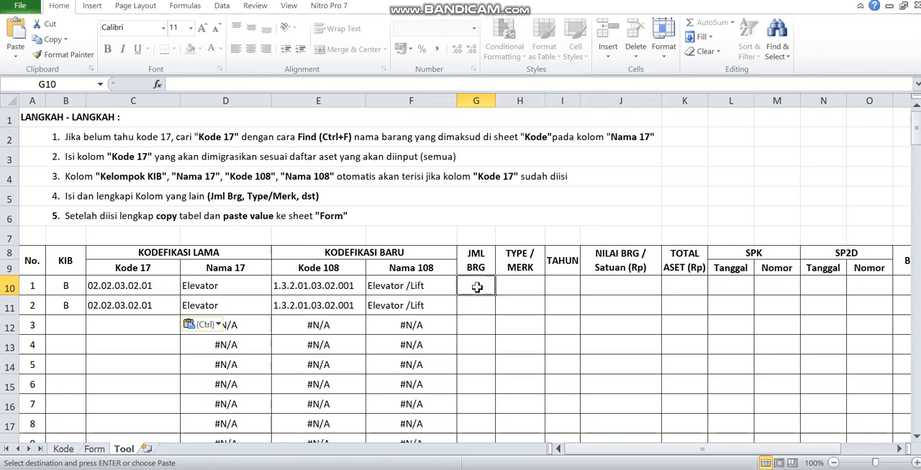
{"action": "left_click", "coordinate": [515, 287]}
{"action": "left_click", "coordinate": [567, 287]}
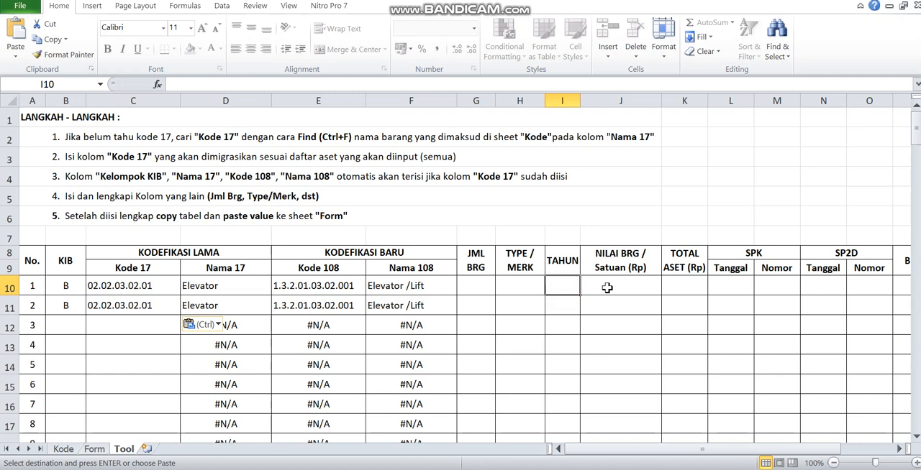
{"action": "left_click", "coordinate": [479, 282]}
{"action": "left_click_drag", "start_coordinate": [479, 283], "coordinate": [753, 313]}
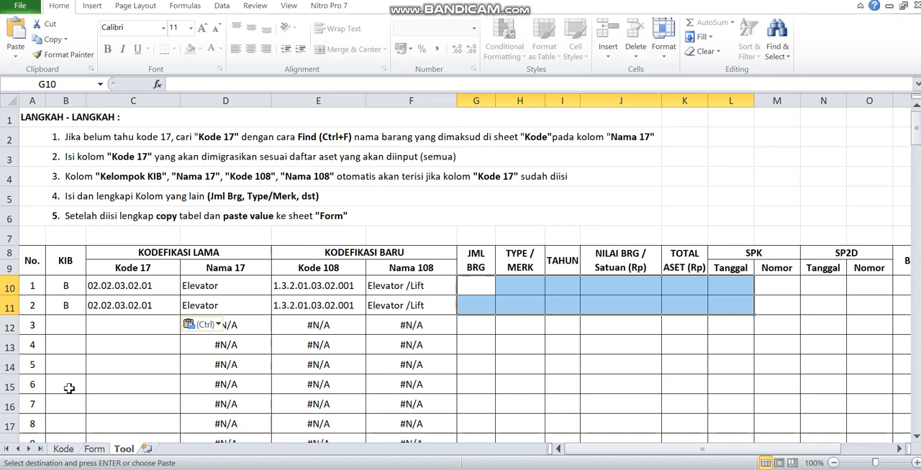
- Review the Kode 17 cells from item 3 down and read instructions 2 to 5 above the Tool sheet's table
{"action": "left_click_drag", "start_coordinate": [71, 403], "coordinate": [123, 407]}
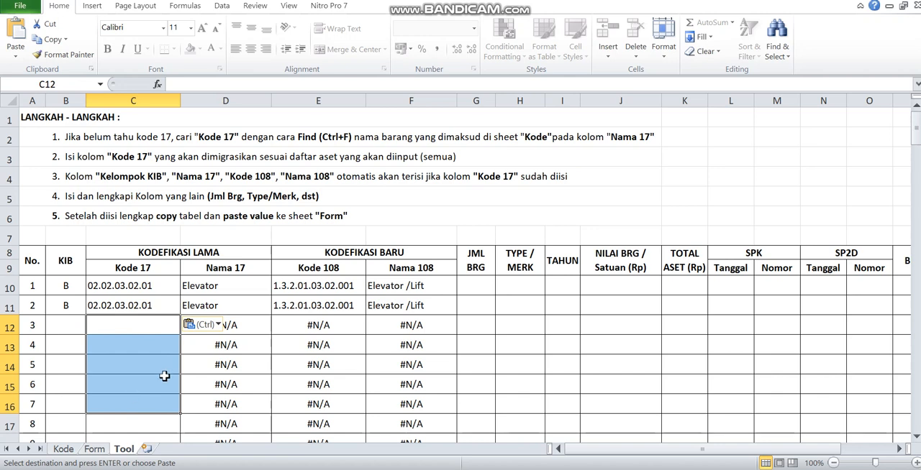
{"action": "left_click", "coordinate": [189, 160]}
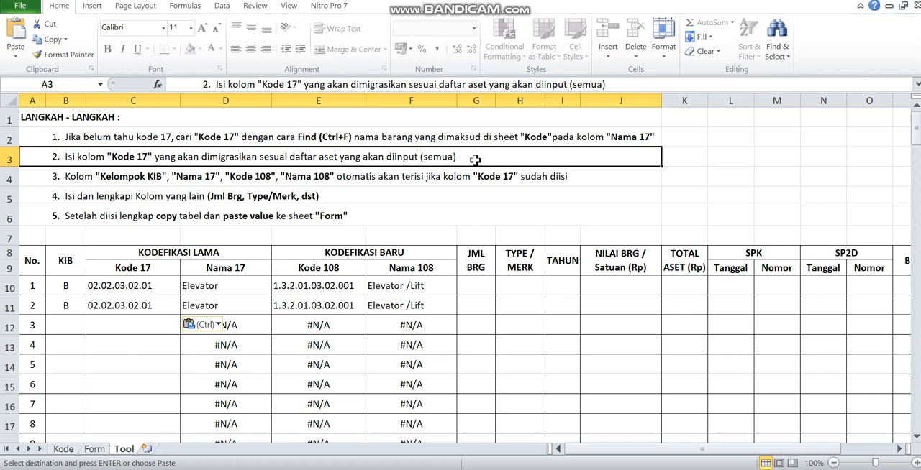
{"action": "left_click", "coordinate": [132, 181]}
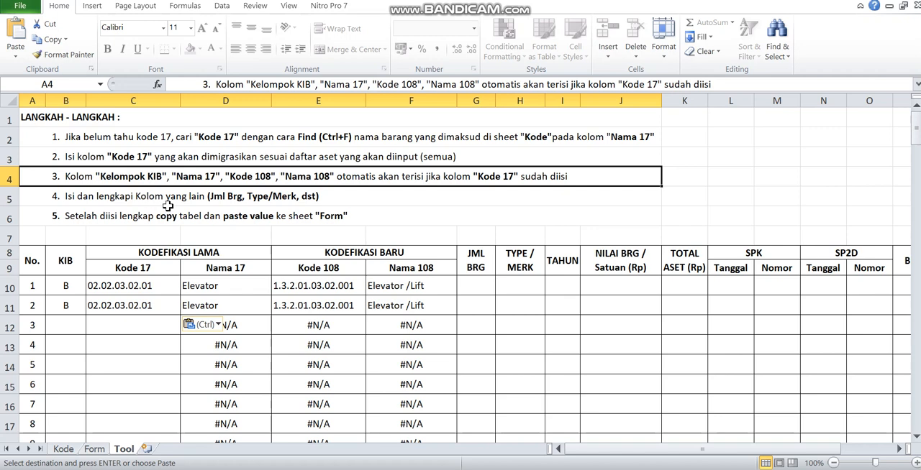
{"action": "left_click", "coordinate": [126, 221]}
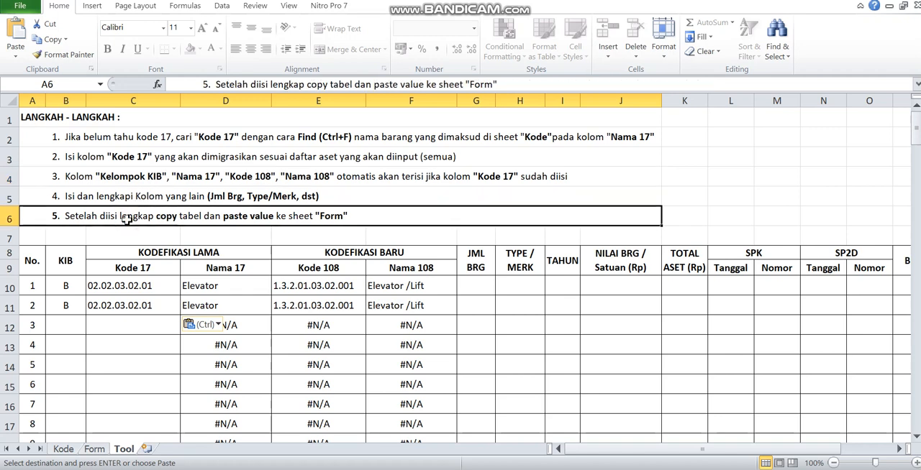
{"action": "left_click", "coordinate": [156, 177]}
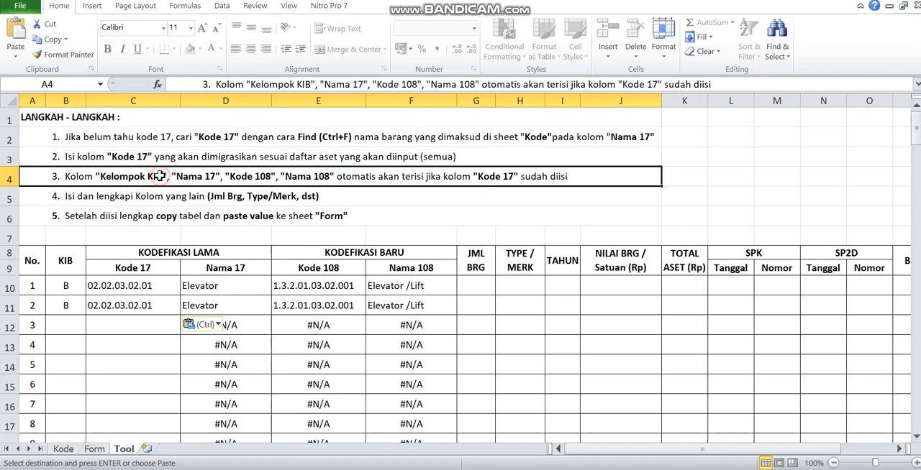
{"action": "left_click", "coordinate": [150, 201]}
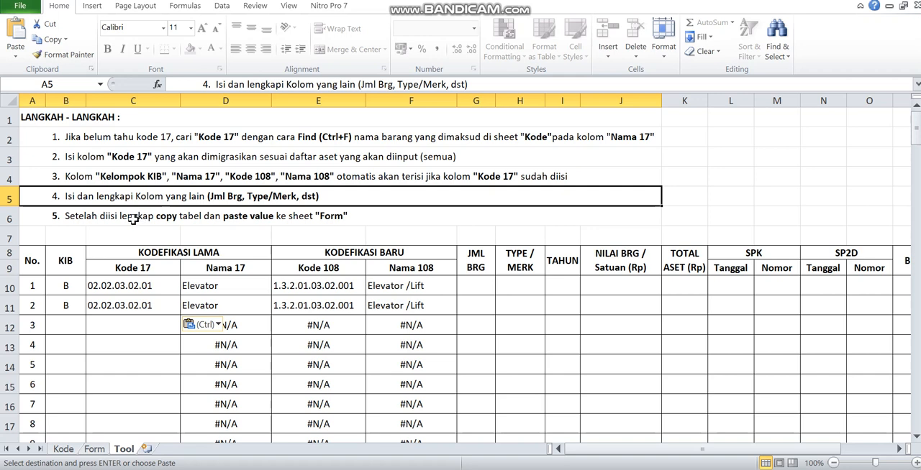
{"action": "left_click", "coordinate": [137, 216]}
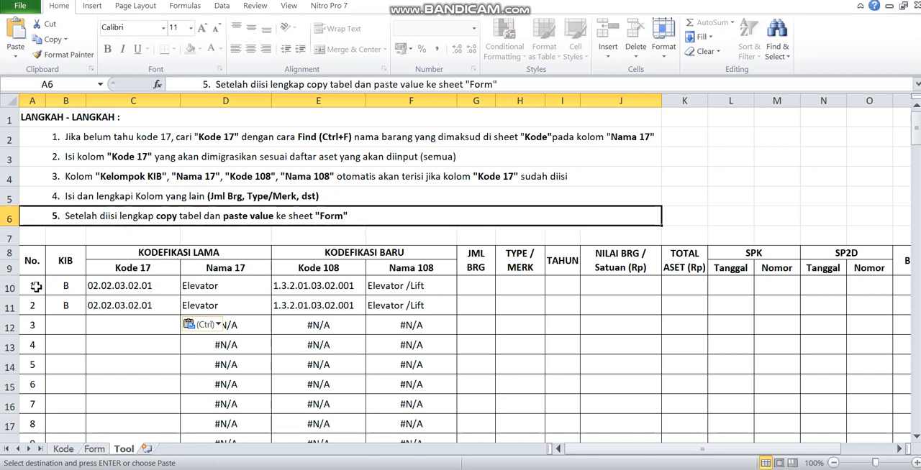
- Fill all columns from JML BRG to Harga Perolehan for items 1 and 2 (G10:Q11) with the placeholder xxx
{"action": "left_click_drag", "start_coordinate": [35, 287], "coordinate": [815, 302]}
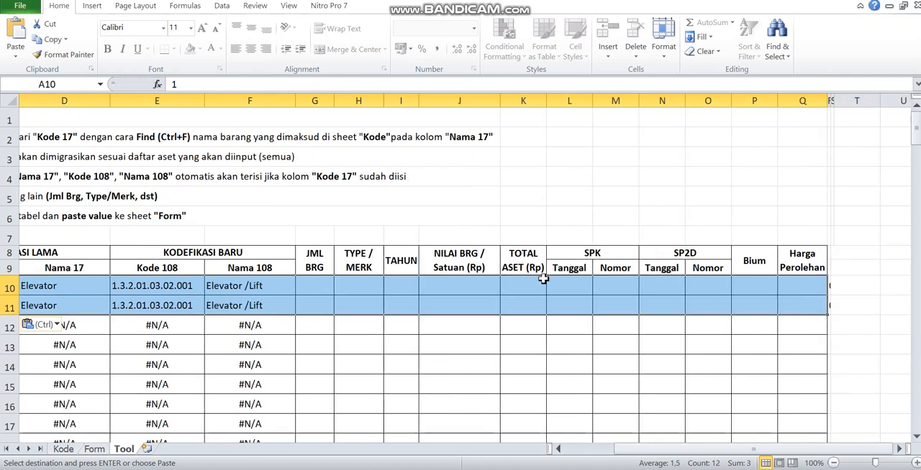
{"action": "left_click_drag", "start_coordinate": [306, 286], "coordinate": [818, 297]}
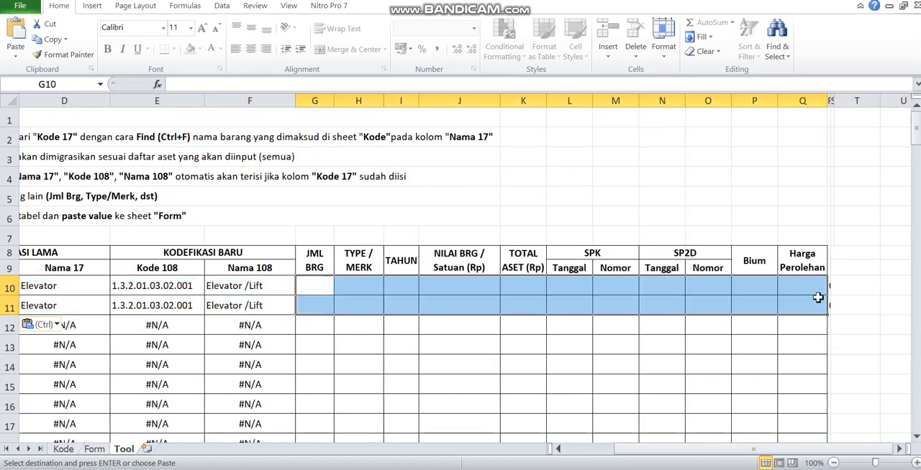
{"action": "type", "text": "xxx"}
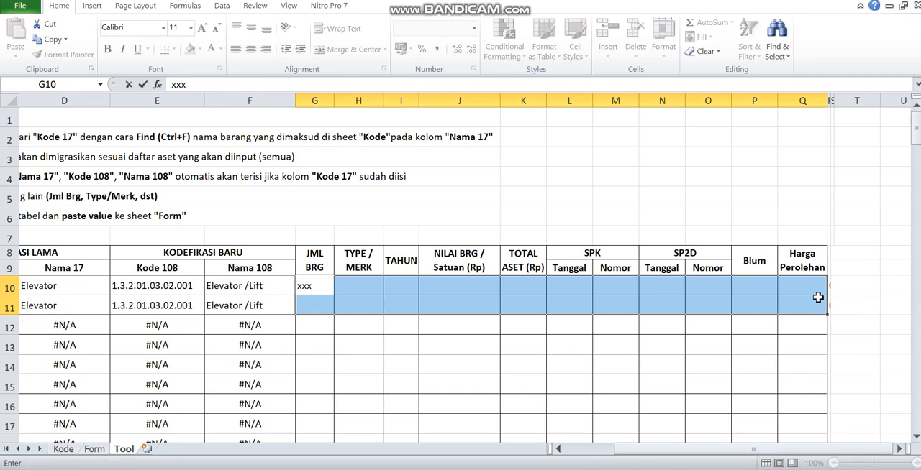
{"action": "key", "text": "ctrl+Return"}
{"action": "key", "text": "Home"}
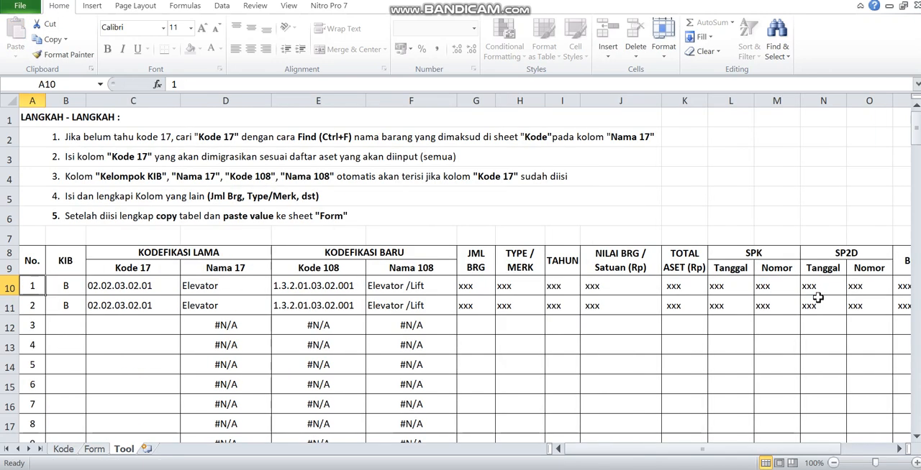
- Copy the complete rows of items 1 and 2 (A10:Q11) from the Tool sheet and paste them as values into the Form sheet starting at A8
{"action": "left_click_drag", "start_coordinate": [31, 285], "coordinate": [790, 307]}
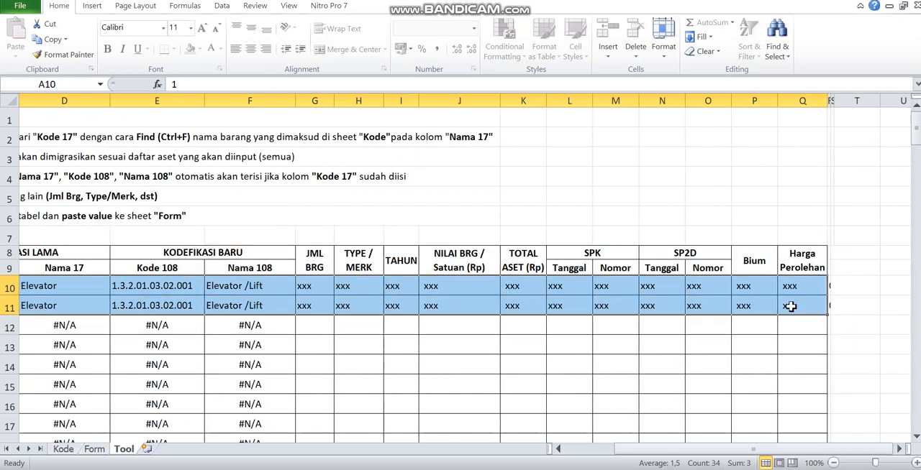
{"action": "right_click", "coordinate": [790, 306]}
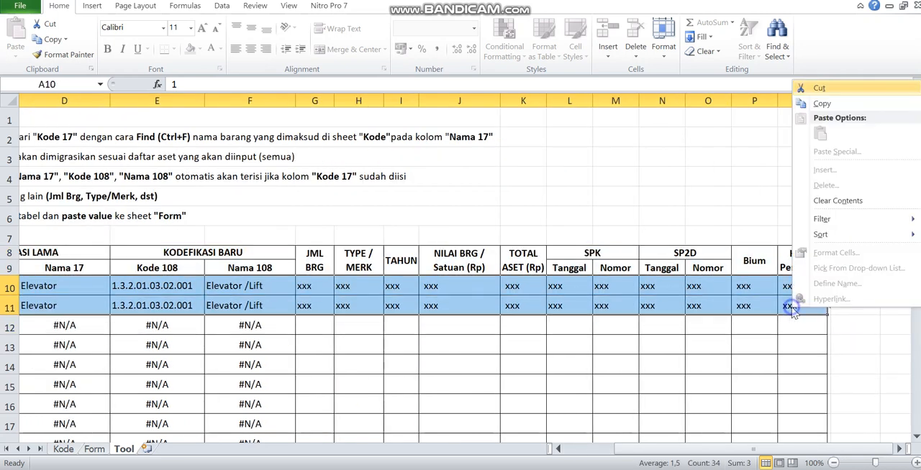
{"action": "left_click", "coordinate": [822, 103]}
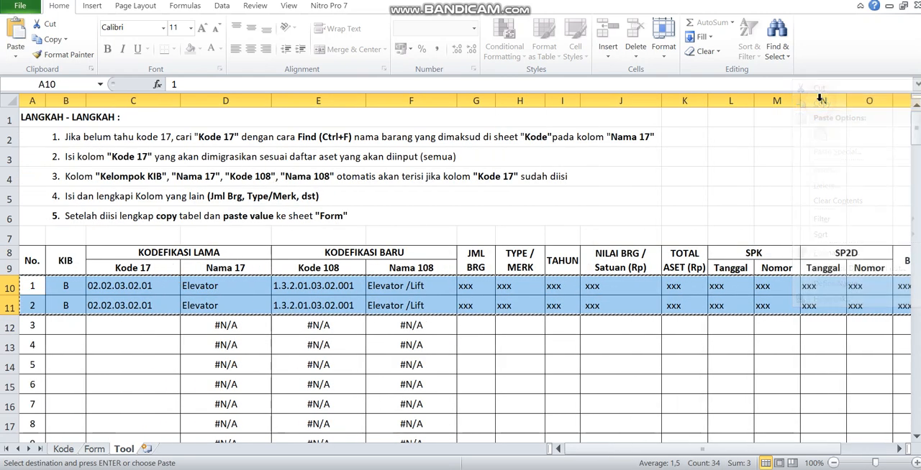
{"action": "left_click", "coordinate": [94, 449]}
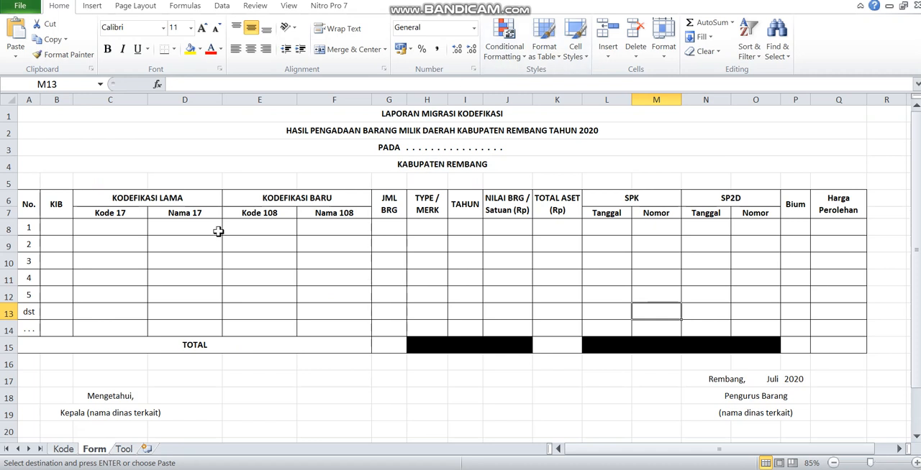
{"action": "left_click", "coordinate": [124, 450]}
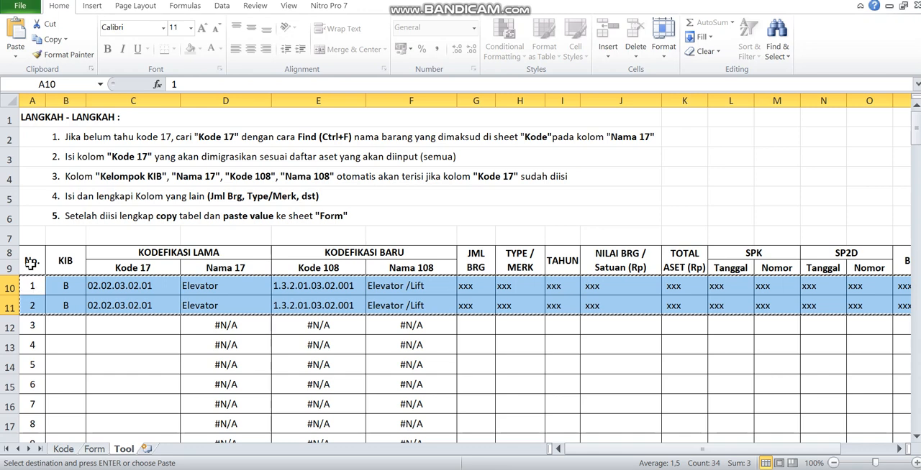
{"action": "left_click", "coordinate": [94, 449]}
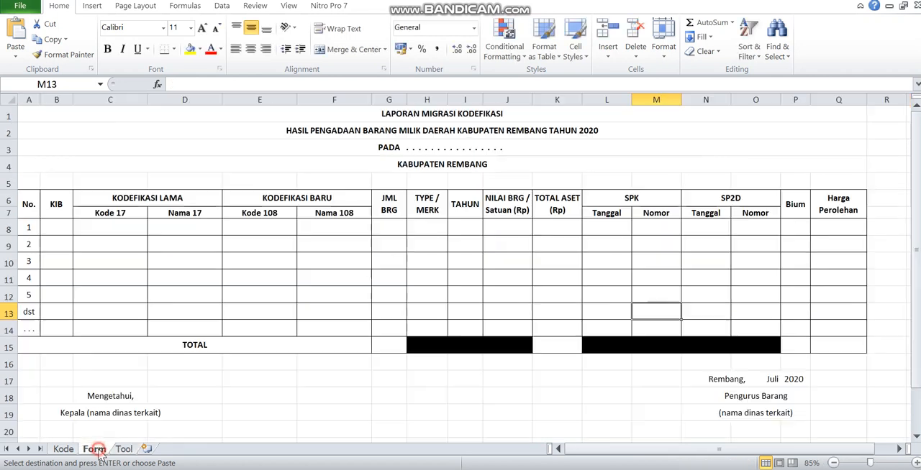
{"action": "left_click", "coordinate": [28, 228]}
{"action": "right_click", "coordinate": [27, 227]}
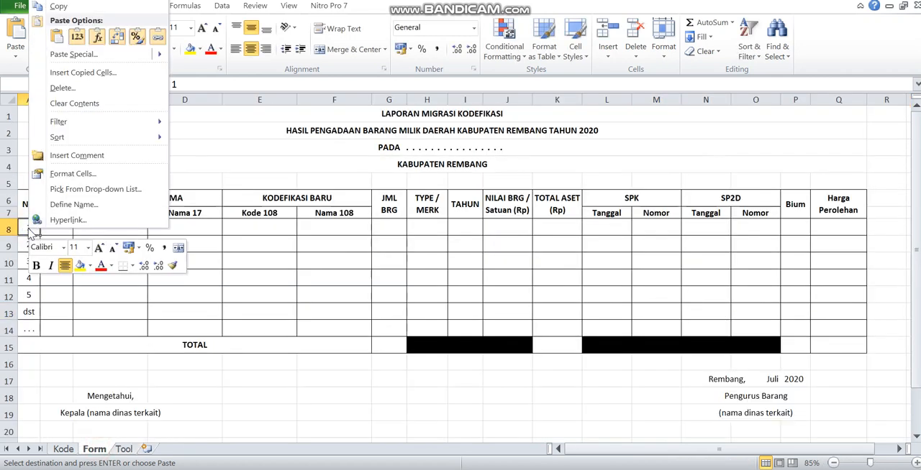
{"action": "left_click", "coordinate": [77, 42]}
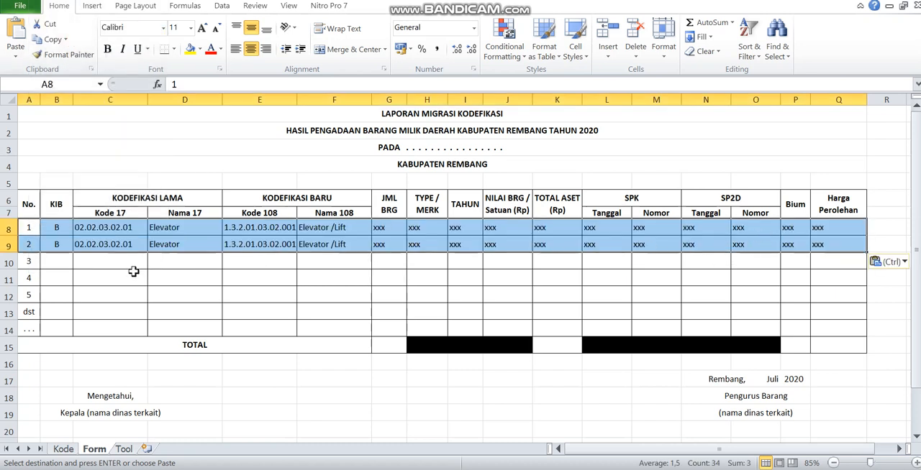
- Delete the unused rows 10 to 14 between item 2 and the TOTAL row on the Form sheet
{"action": "left_click_drag", "start_coordinate": [4, 262], "coordinate": [6, 320]}
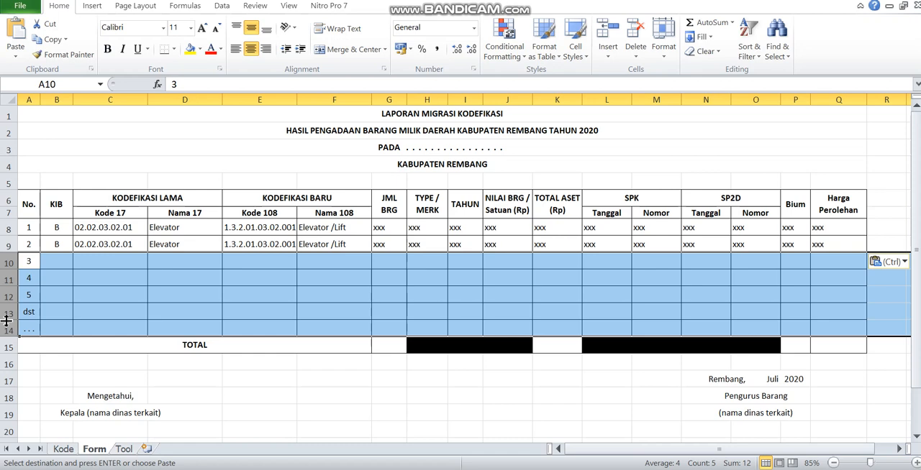
{"action": "right_click", "coordinate": [6, 321]}
{"action": "left_click", "coordinate": [39, 232]}
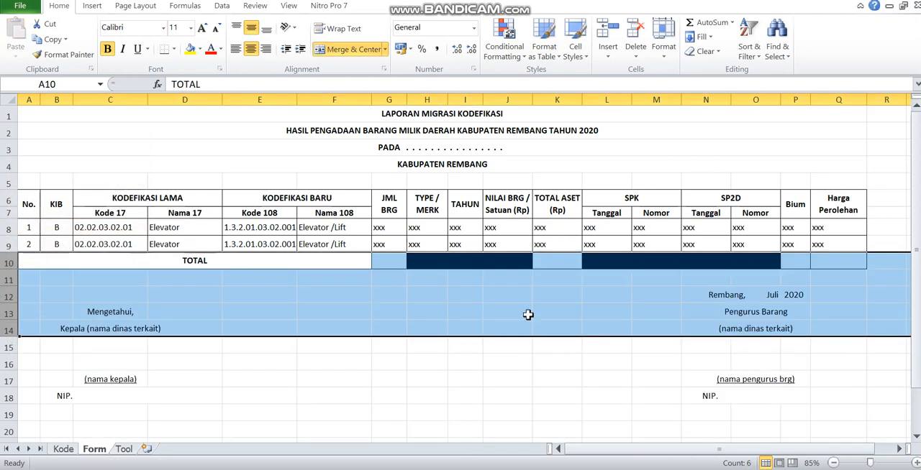
- Examine the TOTAL row's cells for JML BRG, TOTAL ASET (Rp), Bium and Harga Perolehan on the Form sheet
{"action": "left_click", "coordinate": [392, 261]}
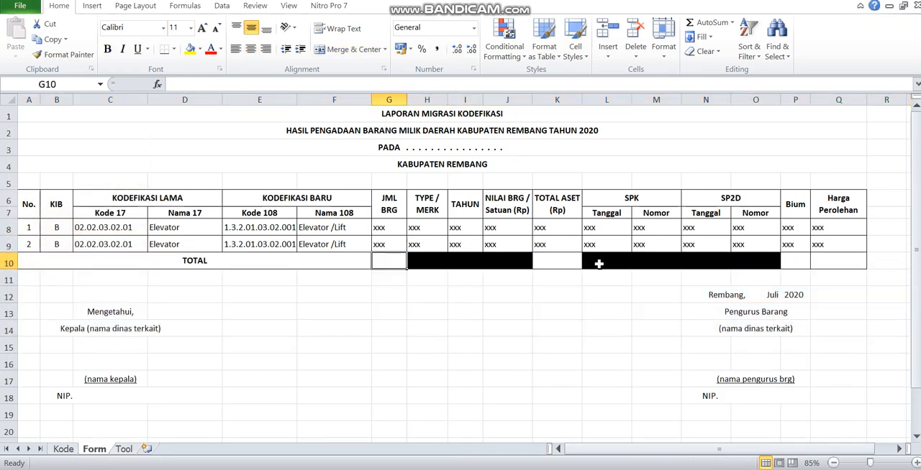
{"action": "left_click", "coordinate": [559, 262]}
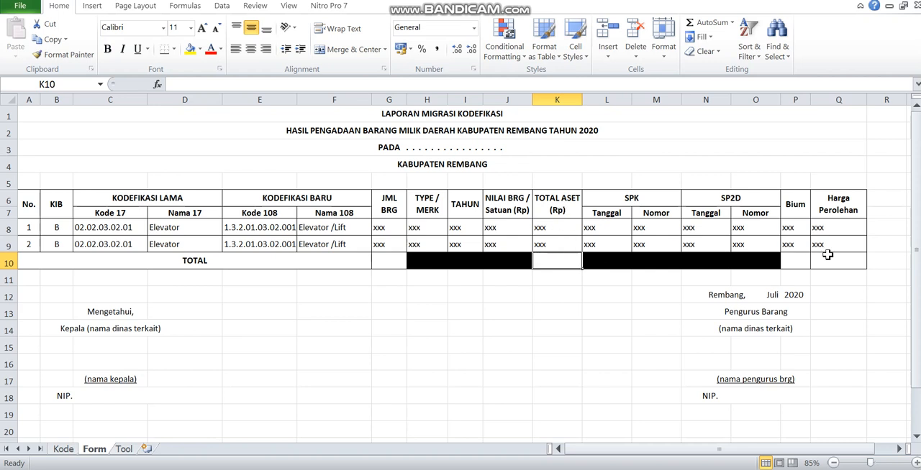
{"action": "left_click", "coordinate": [796, 256]}
{"action": "left_click", "coordinate": [830, 264]}
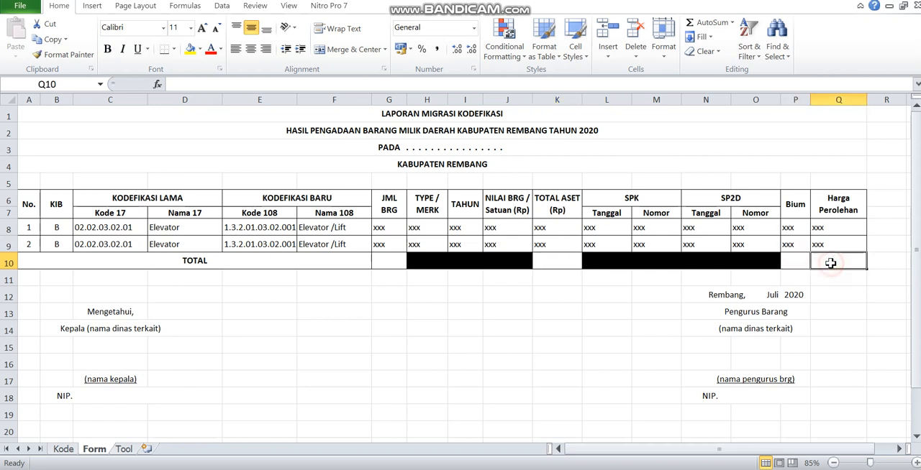
- Undo the deletion of the unused rows between item 2 and the TOTAL row on the Form sheet
{"action": "left_click_drag", "start_coordinate": [835, 205], "coordinate": [835, 256]}
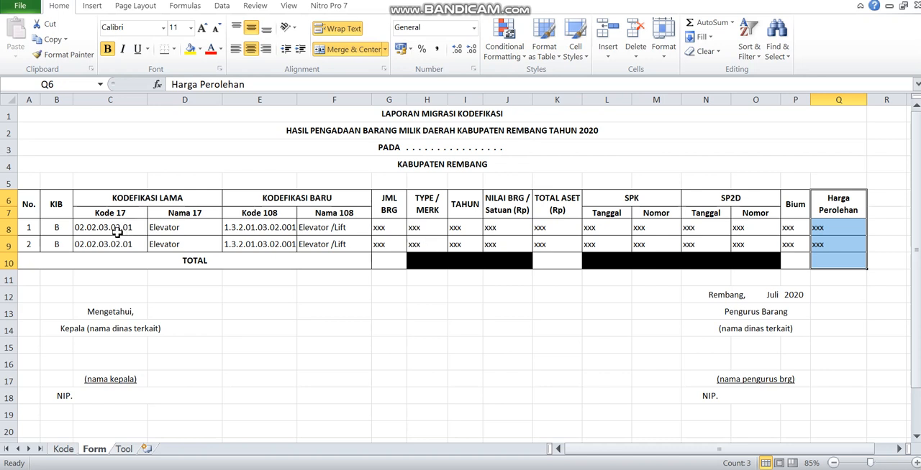
{"action": "left_click", "coordinate": [6, 243]}
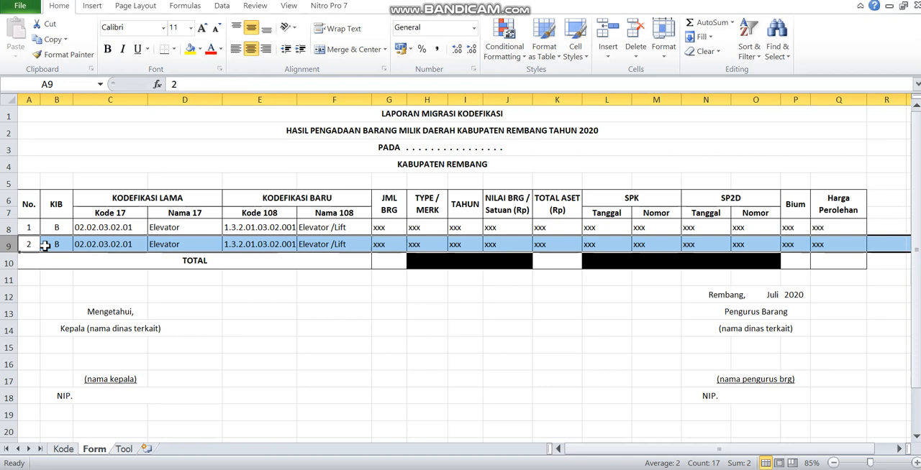
{"action": "key", "text": "ctrl+z"}
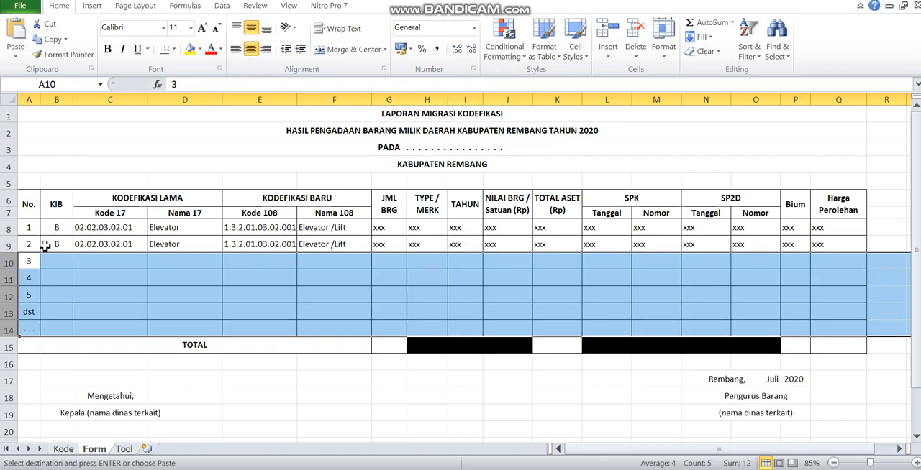
- Insert three blank rows above the dst row (row 13) on the Form sheet
{"action": "left_click", "coordinate": [25, 300]}
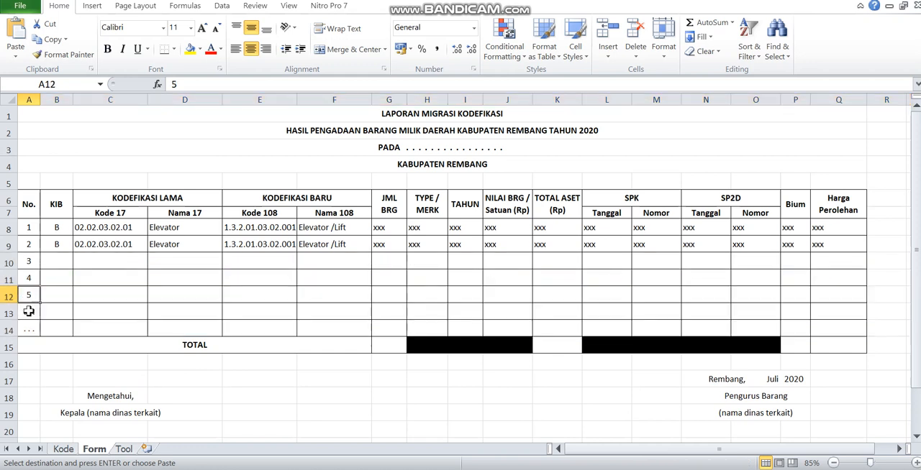
{"action": "left_click", "coordinate": [5, 314]}
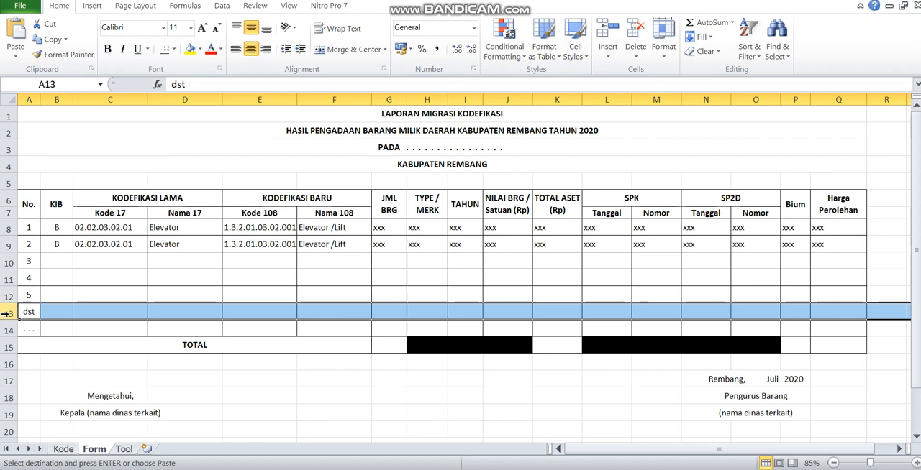
{"action": "right_click", "coordinate": [7, 314]}
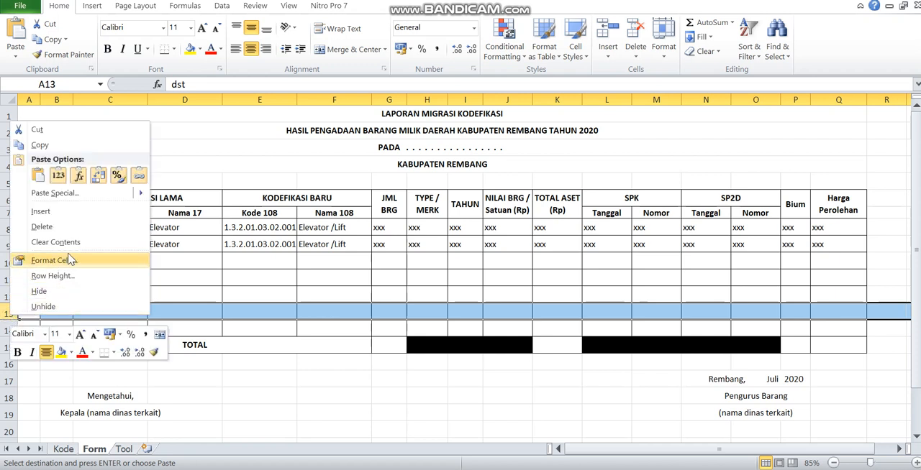
{"action": "left_click", "coordinate": [5, 314]}
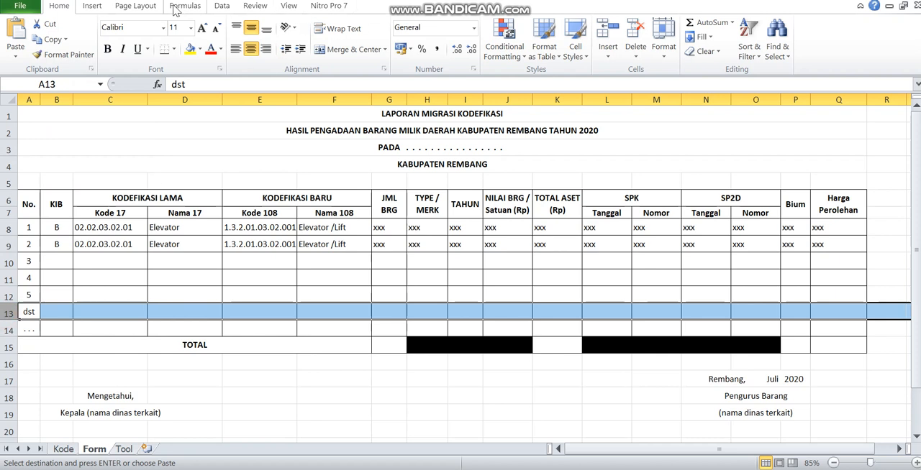
{"action": "left_click", "coordinate": [616, 66]}
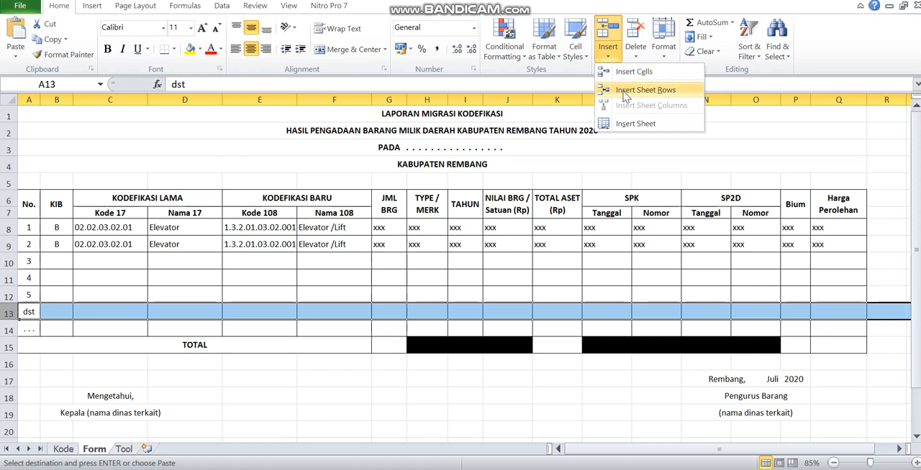
{"action": "left_click", "coordinate": [7, 312]}
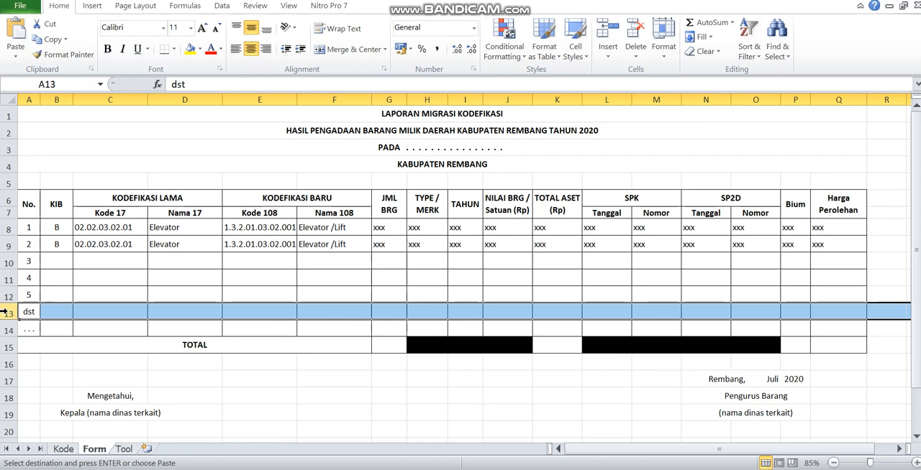
{"action": "left_click_drag", "start_coordinate": [4, 311], "coordinate": [3, 347]}
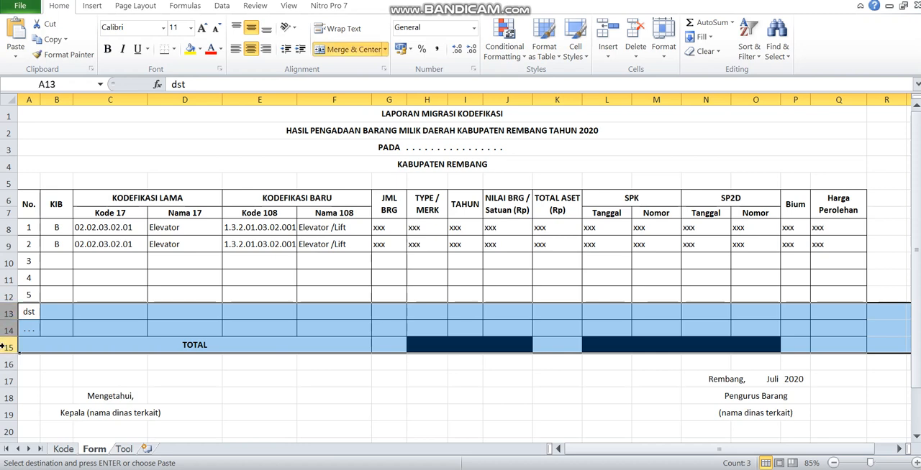
{"action": "right_click", "coordinate": [3, 348]}
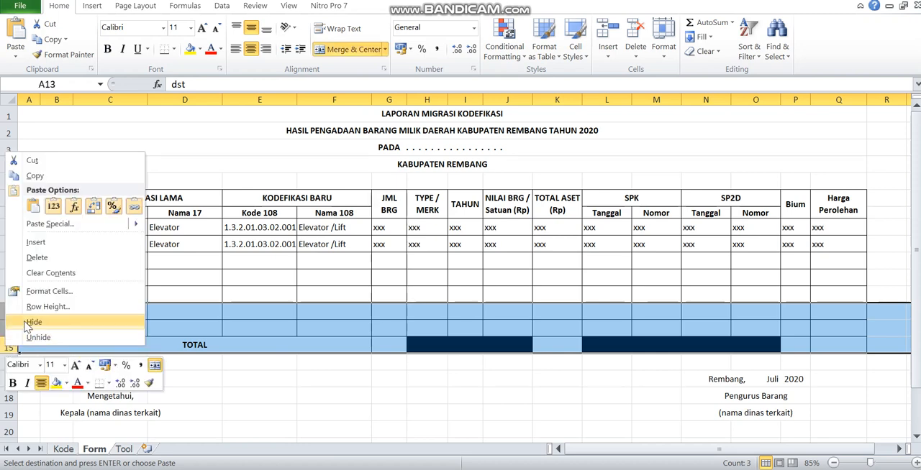
{"action": "left_click", "coordinate": [53, 246]}
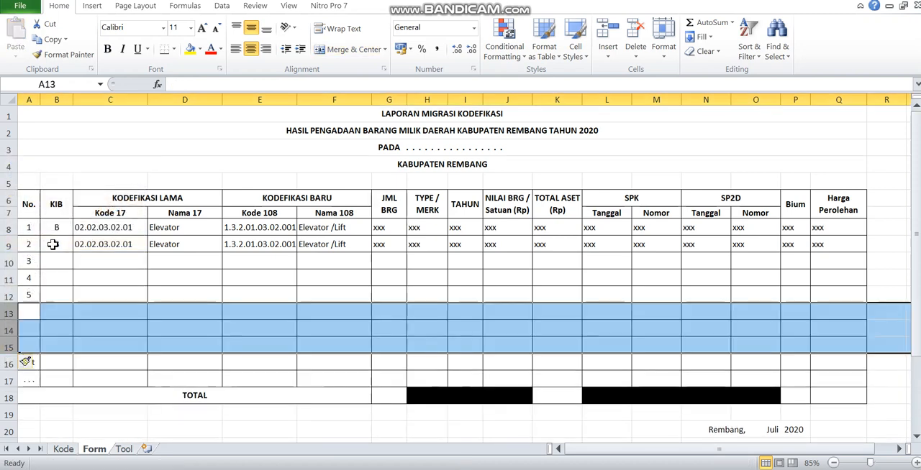
- Fill the No. column on the Form sheet with the series 4 to 10 in A11:A17, replacing the dst and dotted entries
{"action": "left_click", "coordinate": [101, 326]}
{"action": "left_click", "coordinate": [305, 325]}
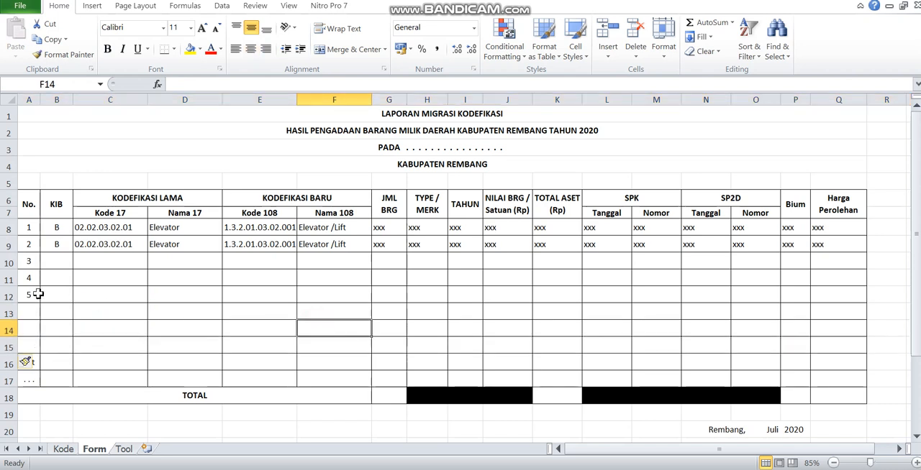
{"action": "left_click_drag", "start_coordinate": [34, 278], "coordinate": [39, 381]}
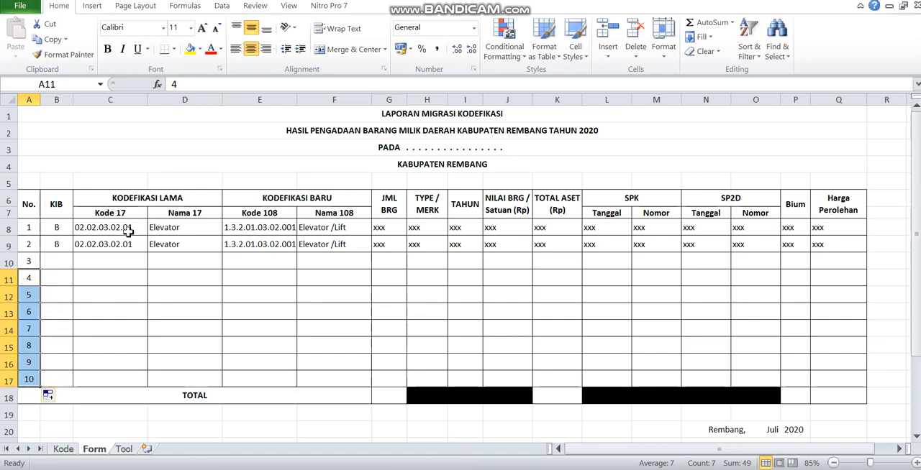
- On the Tool sheet, copy the Kode 17 value 02.02.03.02.01 from item 2 into items 3 to 10 (C12:C19)
{"action": "left_click", "coordinate": [125, 449]}
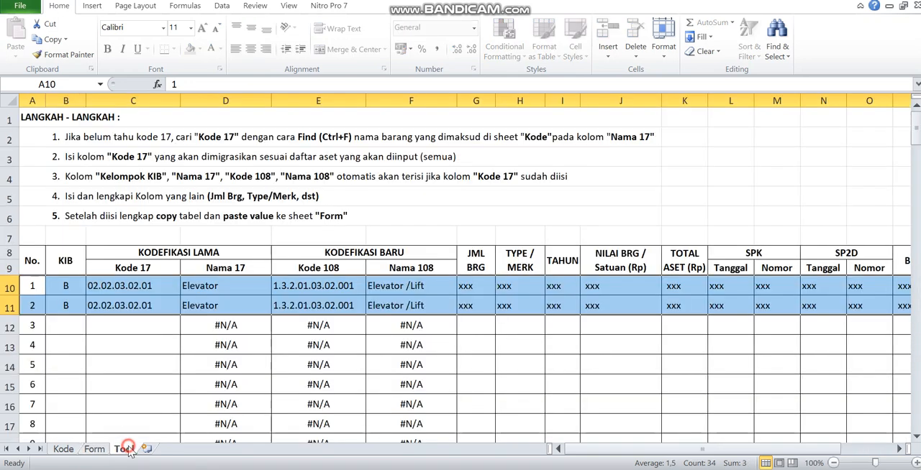
{"action": "left_click", "coordinate": [72, 342]}
{"action": "left_click_drag", "start_coordinate": [44, 284], "coordinate": [508, 371]}
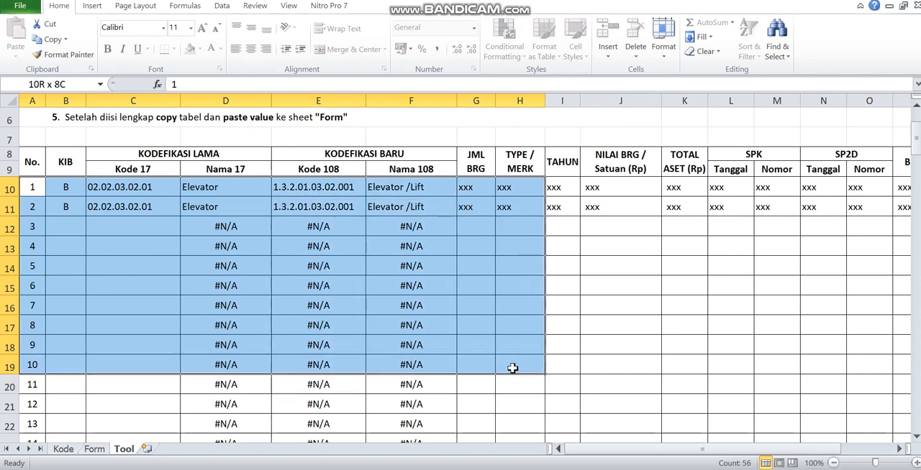
{"action": "left_click", "coordinate": [120, 209]}
{"action": "key", "text": "ctrl+c"}
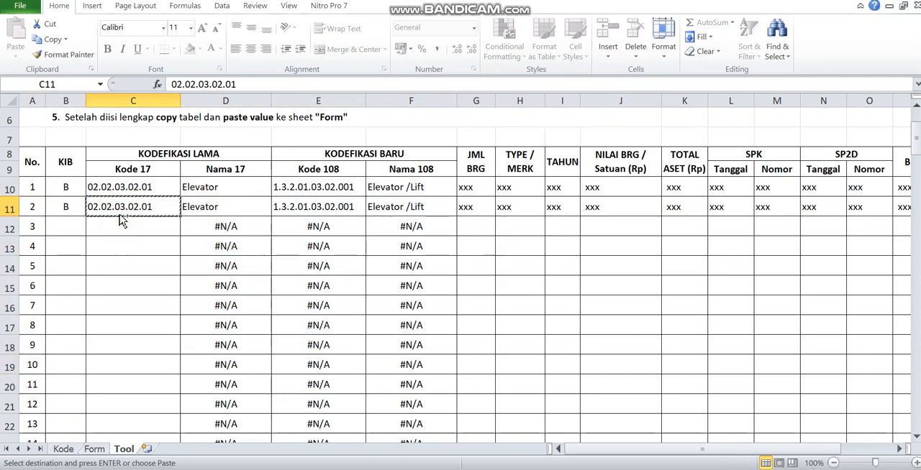
{"action": "left_click_drag", "start_coordinate": [121, 221], "coordinate": [120, 286]}
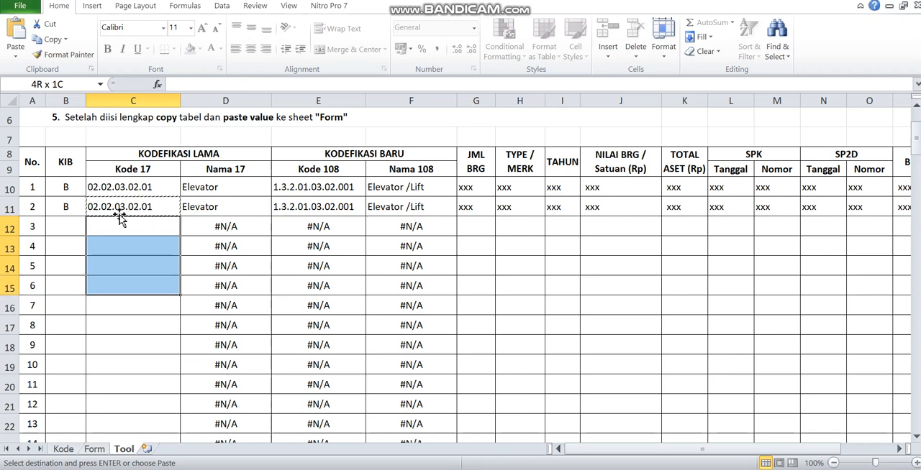
{"action": "key", "text": "shift+Down"}
{"action": "key", "text": "shift+Down"}
{"action": "key", "text": "shift+Down"}
{"action": "key", "text": "shift+Down"}
{"action": "key", "text": "ctrl+v"}
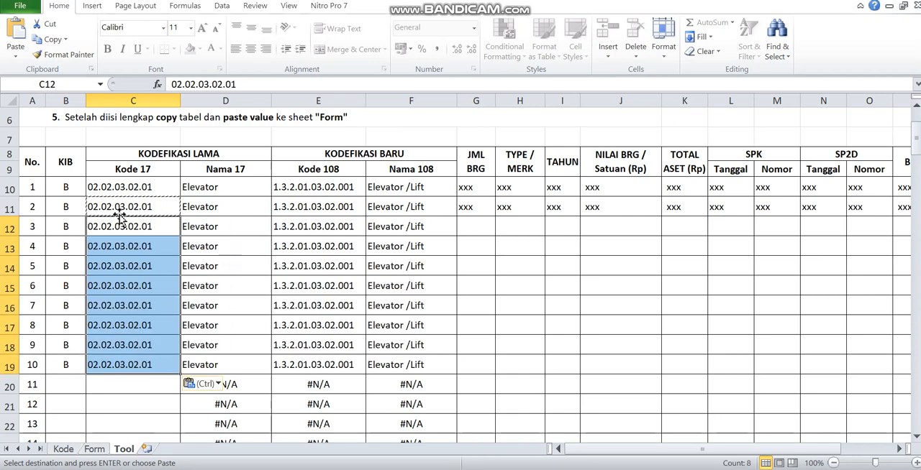
- Copy item 2's xxx placeholders from JML BRG to Harga Perolehan (G11:Q11) into the rows of items 3 to 10
{"action": "key", "text": "Up"}
{"action": "key", "text": "Right"}
{"action": "key", "text": "Right"}
{"action": "key", "text": "Right"}
{"action": "key", "text": "Right"}
{"action": "key", "text": "Right"}
{"action": "key", "text": "Right"}
{"action": "key", "text": "Left"}
{"action": "key", "text": "Left"}
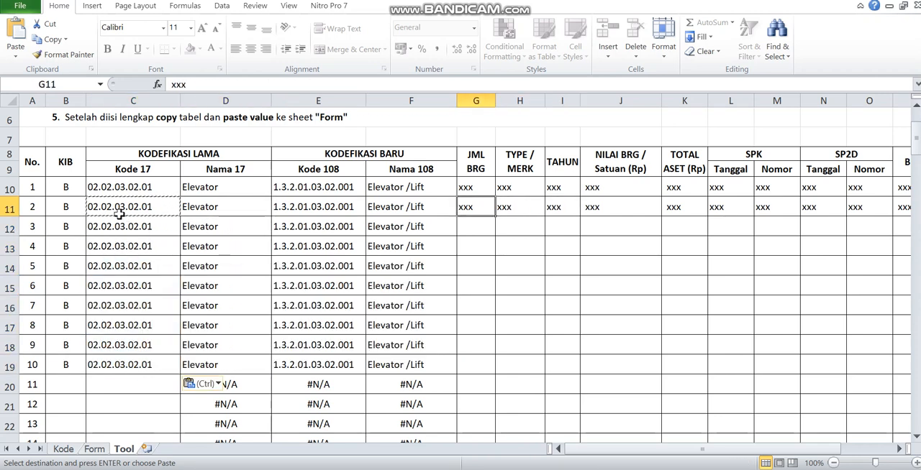
{"action": "key", "text": "ctrl+shift+Right"}
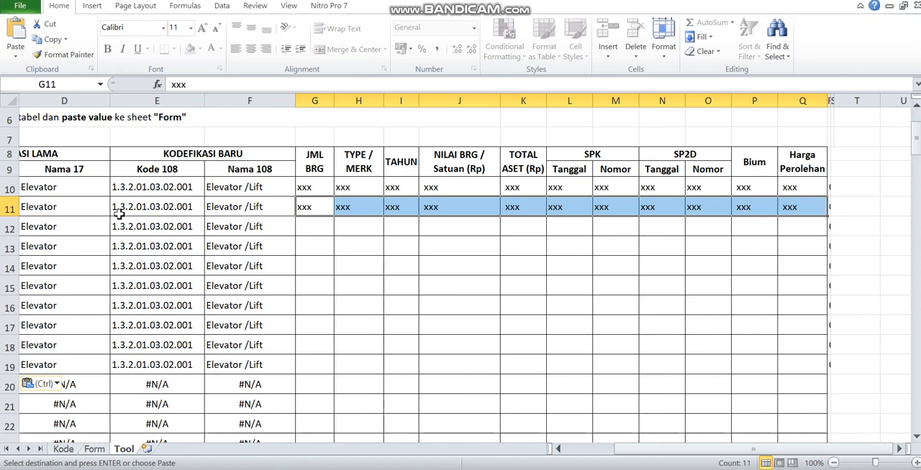
{"action": "key", "text": "ctrl+c"}
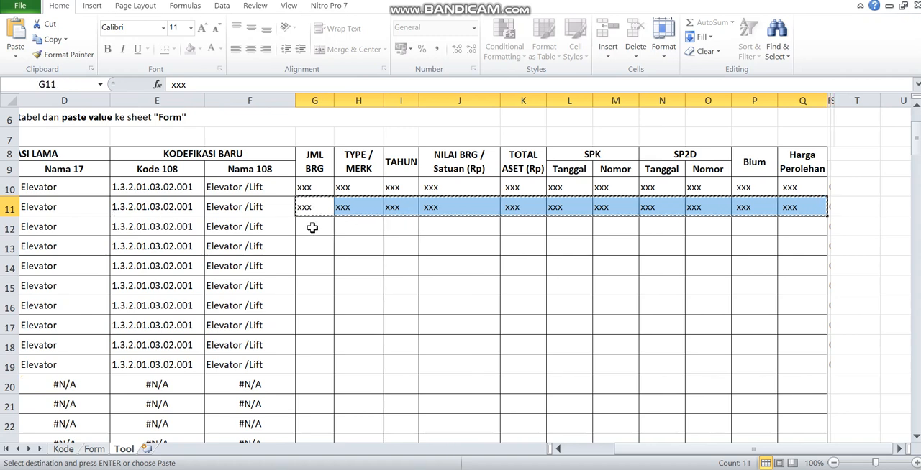
{"action": "left_click_drag", "start_coordinate": [312, 228], "coordinate": [310, 372]}
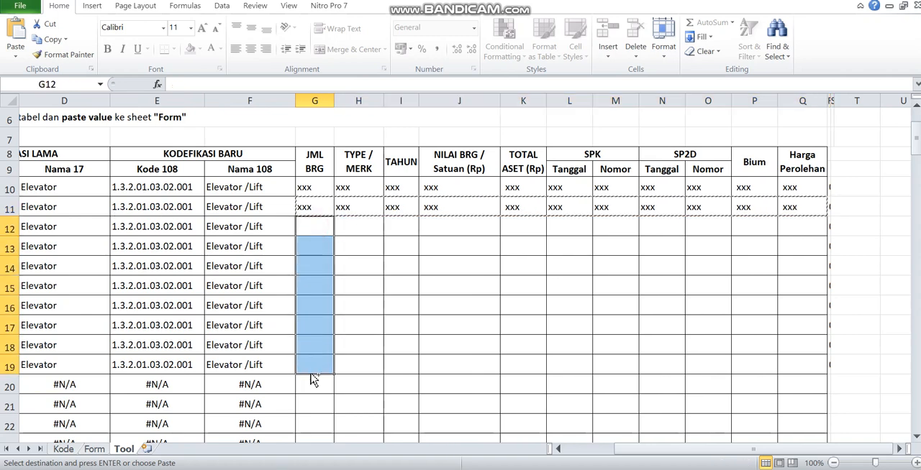
{"action": "key", "text": "ctrl+v"}
- Copy the complete rows of items 1 to 10 (A10:Q19) from the Tool sheet and paste them as values into the Form sheet starting at A8
{"action": "key", "text": "Home"}
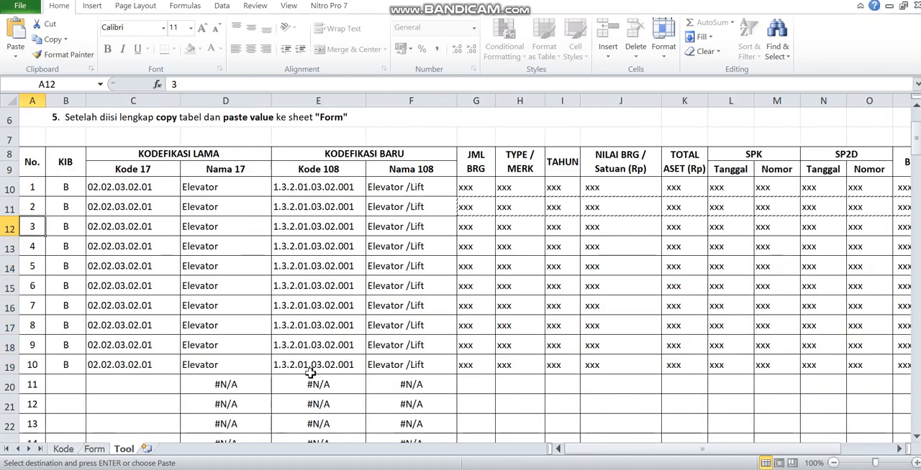
{"action": "key", "text": "Up"}
{"action": "key", "text": "Up"}
{"action": "key", "text": "shift+Down"}
{"action": "key", "text": "shift+Down"}
{"action": "key", "text": "shift+Down"}
{"action": "key", "text": "shift+Down"}
{"action": "key", "text": "shift+Down"}
{"action": "key", "text": "shift+Down"}
{"action": "key", "text": "shift+Down"}
{"action": "key", "text": "shift+Down"}
{"action": "key", "text": "shift+Down"}
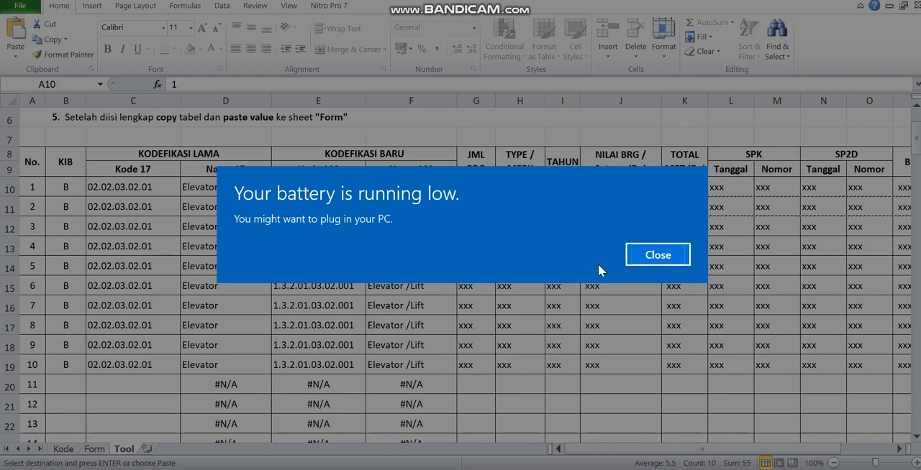
{"action": "left_click", "coordinate": [658, 255]}
{"action": "key", "text": "ctrl+shift+Right"}
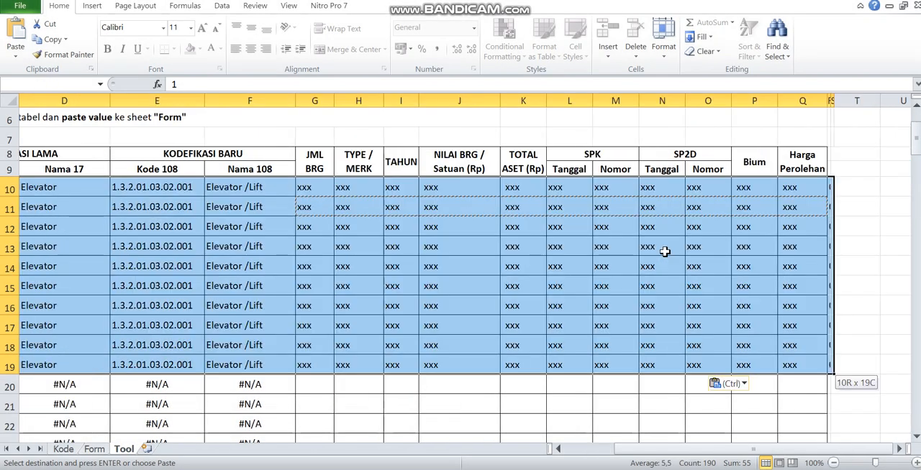
{"action": "key", "text": "ctrl+c"}
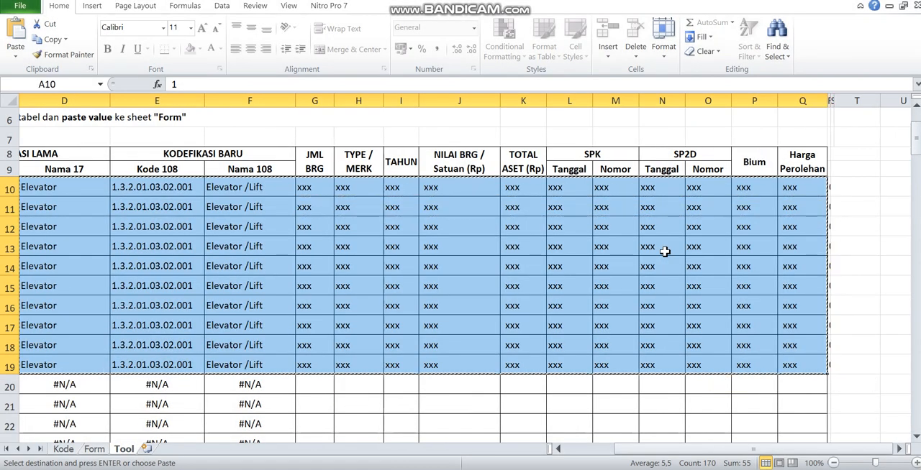
{"action": "left_click", "coordinate": [95, 450]}
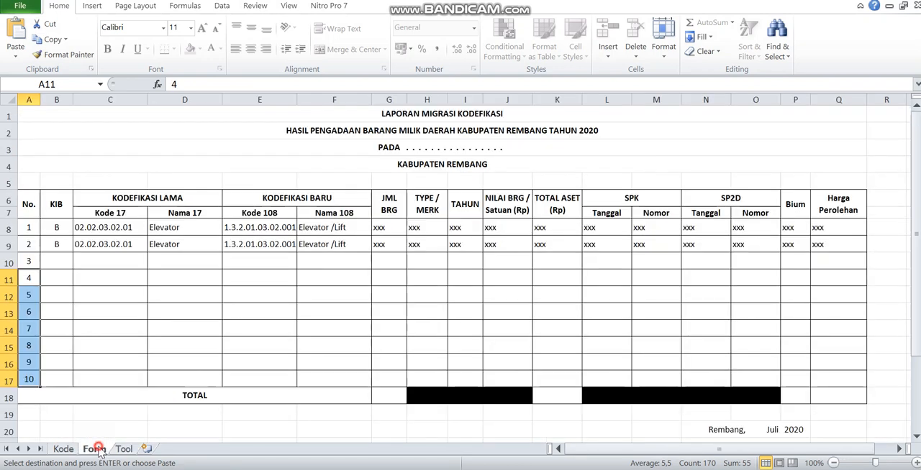
{"action": "left_click", "coordinate": [30, 227]}
{"action": "right_click", "coordinate": [31, 228]}
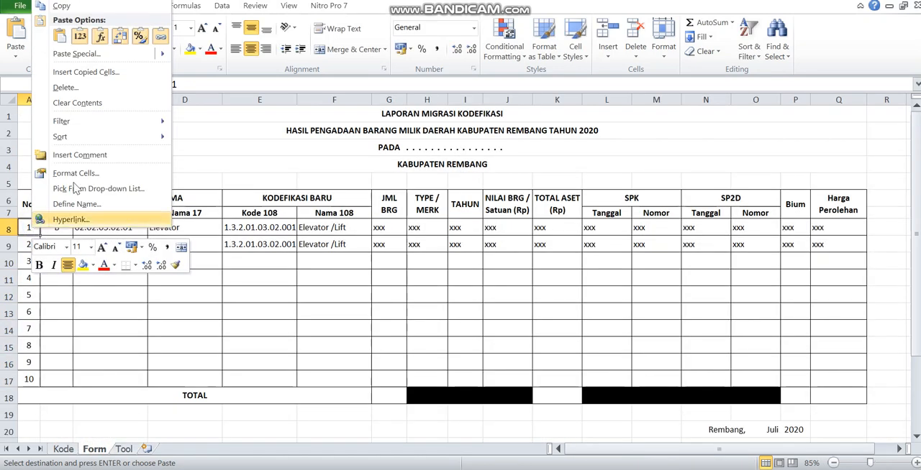
{"action": "left_click", "coordinate": [84, 34]}
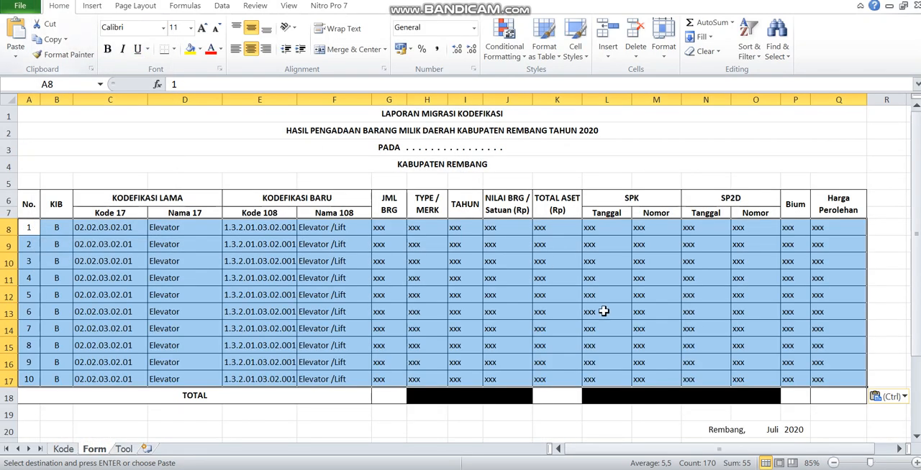
- Examine the TOTAL row's cells, the PADA heading line and the date and signature block on the Form sheet
{"action": "left_click", "coordinate": [654, 341]}
{"action": "left_click", "coordinate": [398, 388]}
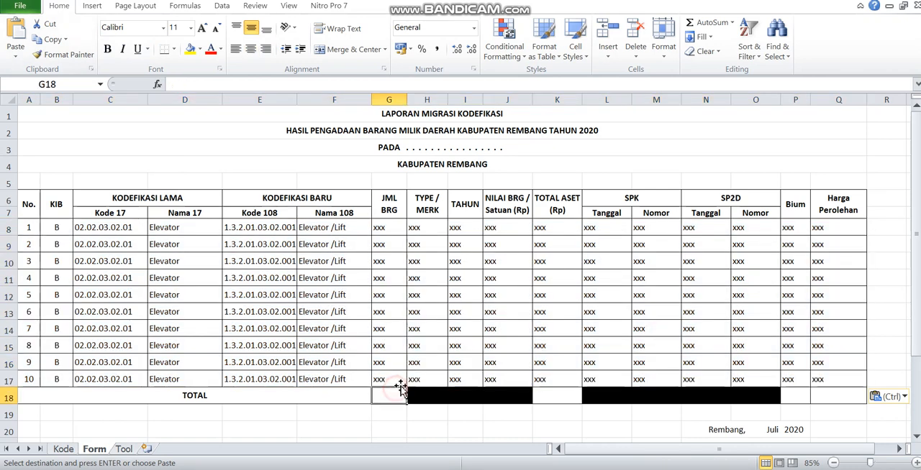
{"action": "left_click", "coordinate": [565, 396]}
{"action": "left_click", "coordinate": [826, 400]}
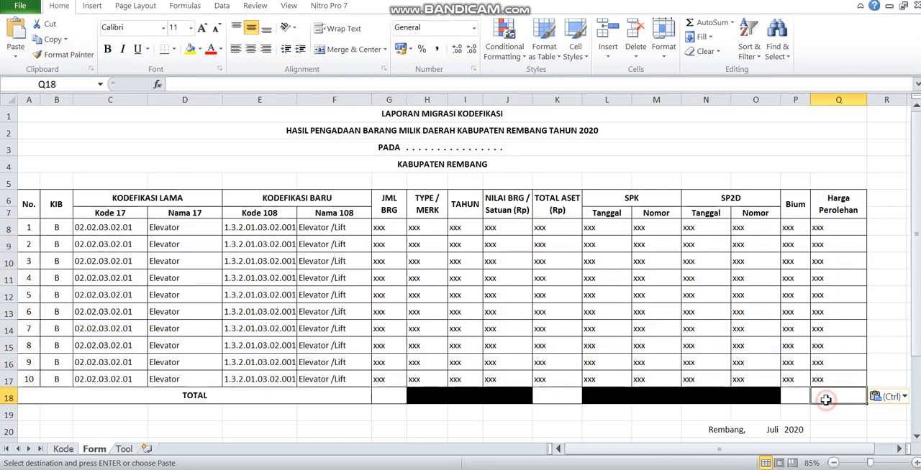
{"action": "left_click", "coordinate": [436, 148]}
{"action": "left_click", "coordinate": [485, 373]}
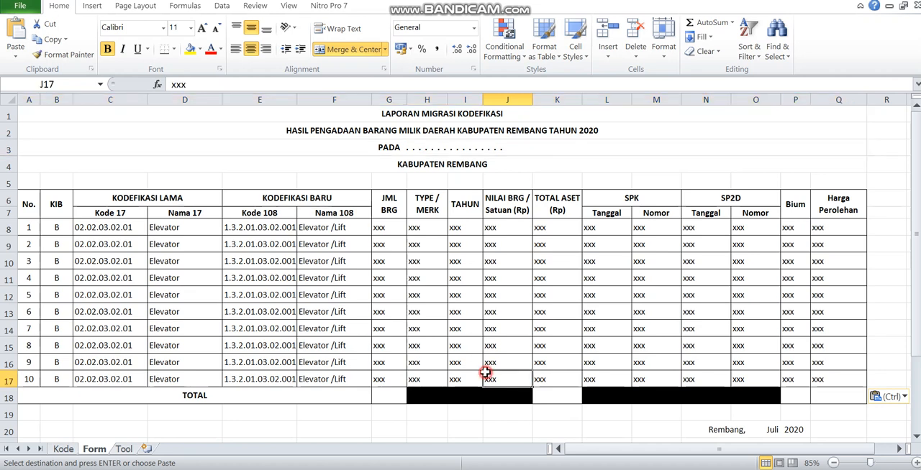
{"action": "key", "text": "Down"}
{"action": "key", "text": "Down"}
{"action": "key", "text": "Down"}
{"action": "key", "text": "Down"}
{"action": "key", "text": "Down"}
{"action": "key", "text": "Down"}
{"action": "key", "text": "Down"}
{"action": "key", "text": "Down"}
{"action": "key", "text": "Down"}
{"action": "key", "text": "Down"}
{"action": "key", "text": "Down"}
{"action": "key", "text": "Down"}
{"action": "key", "text": "Down"}
{"action": "key", "text": "Down"}
{"action": "key", "text": "Down"}
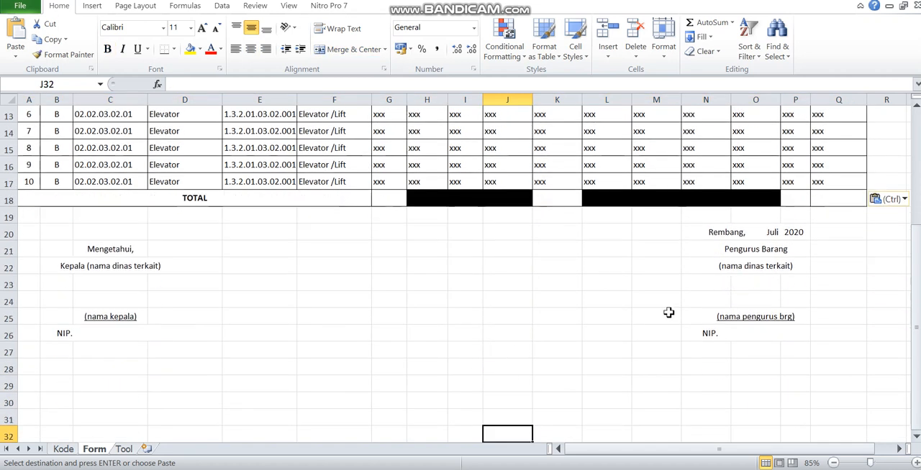
{"action": "left_click", "coordinate": [738, 228]}
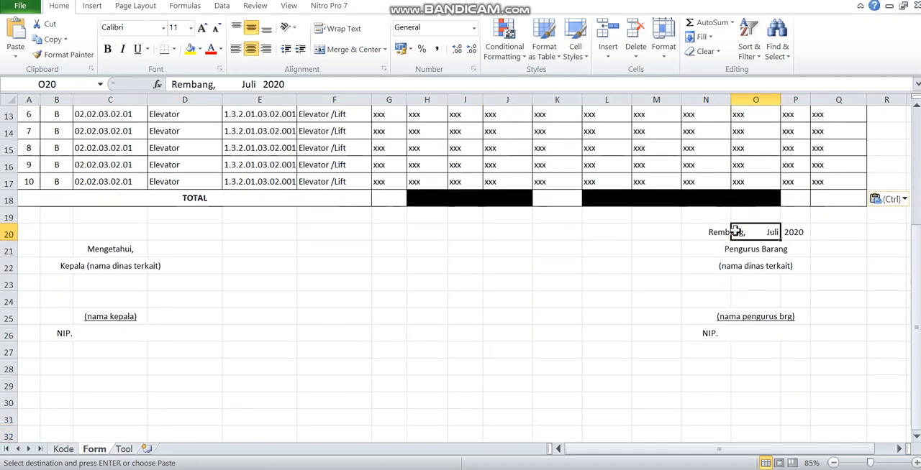
- Examine the Pengurus Barang and Kepala signature blocks below the table, including their office, name and NIP cells
{"action": "left_click", "coordinate": [748, 249]}
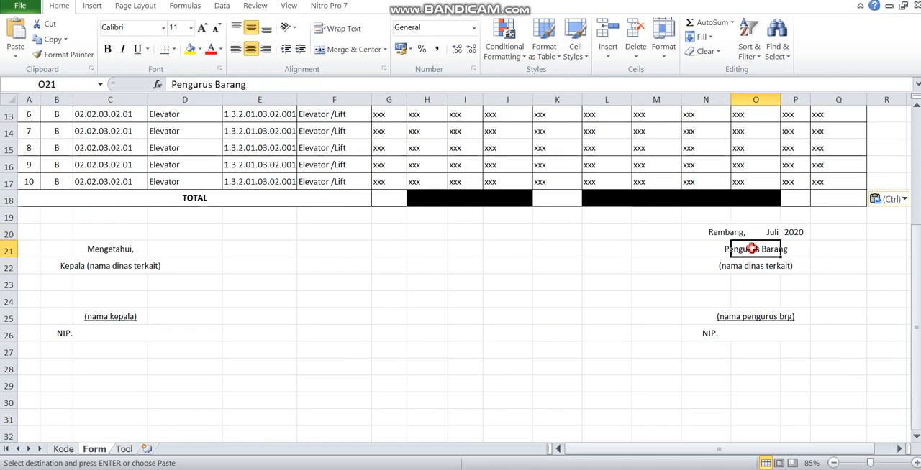
{"action": "left_click", "coordinate": [749, 266]}
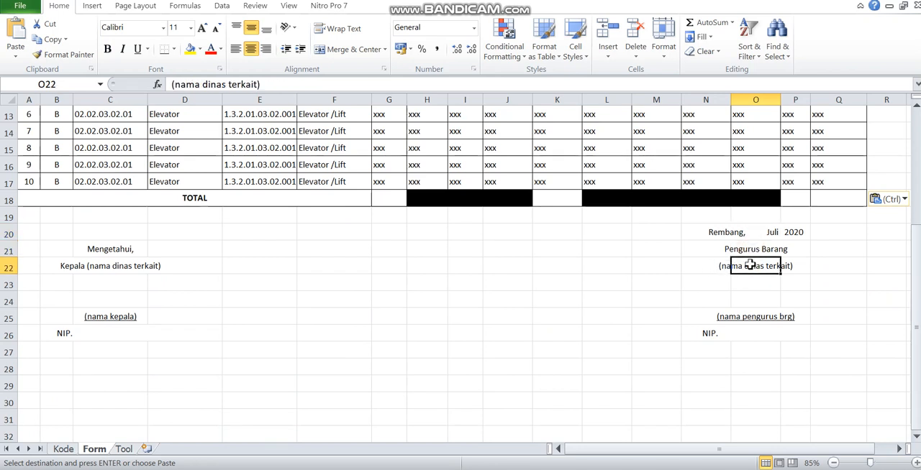
{"action": "left_click", "coordinate": [748, 315]}
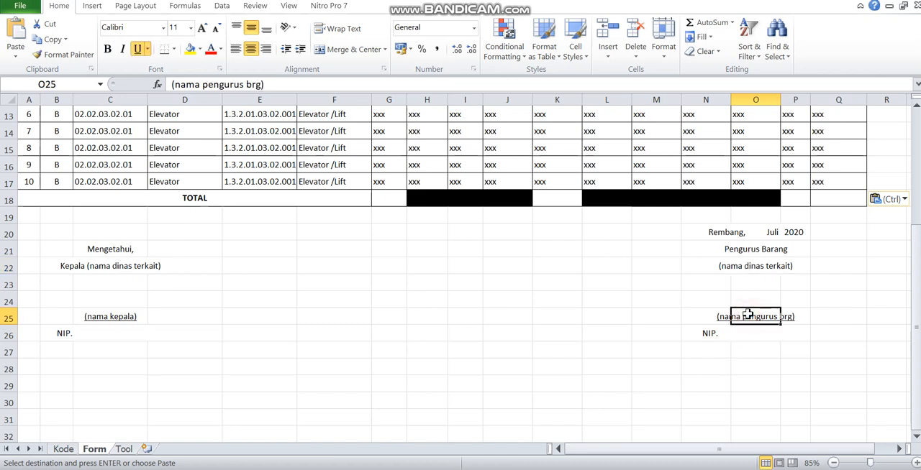
{"action": "left_click", "coordinate": [106, 264]}
{"action": "left_click", "coordinate": [115, 316]}
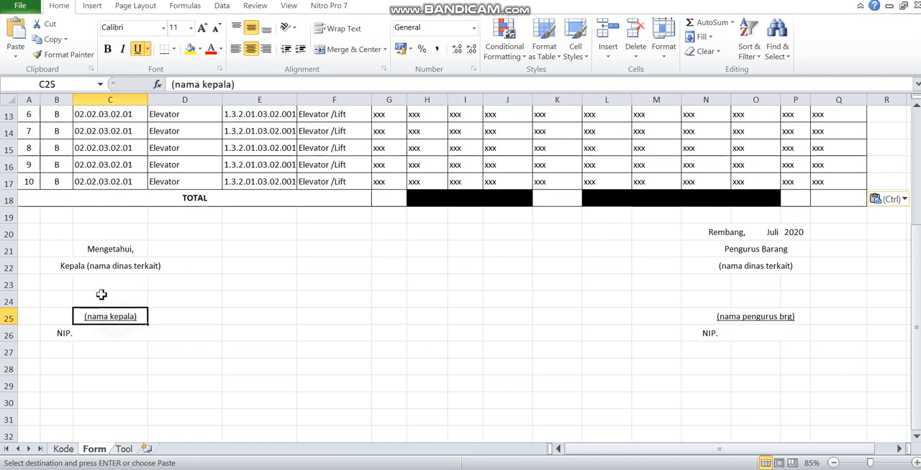
{"action": "left_click", "coordinate": [123, 269]}
{"action": "left_click", "coordinate": [114, 317]}
{"action": "left_click", "coordinate": [87, 332]}
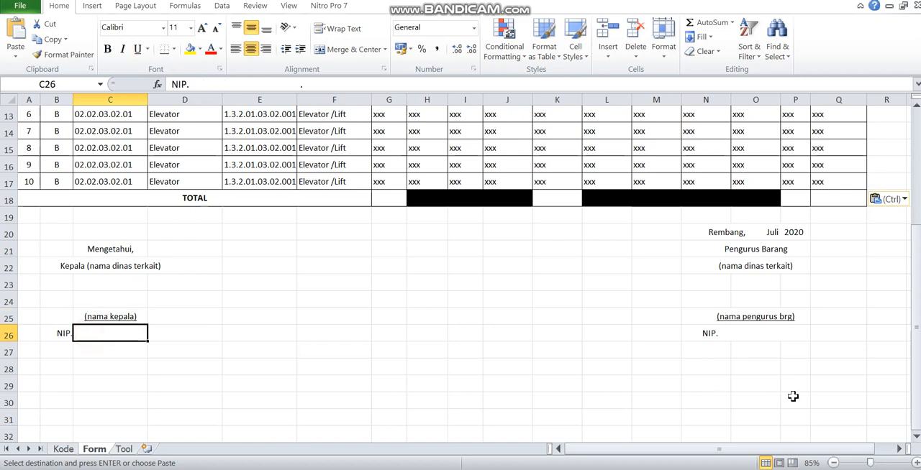
{"action": "left_click", "coordinate": [749, 329]}
- Review the Form report from its title lines through item rows 1 to 10 down to below the TOTAL row
{"action": "left_click", "coordinate": [368, 146]}
{"action": "key", "text": "Up"}
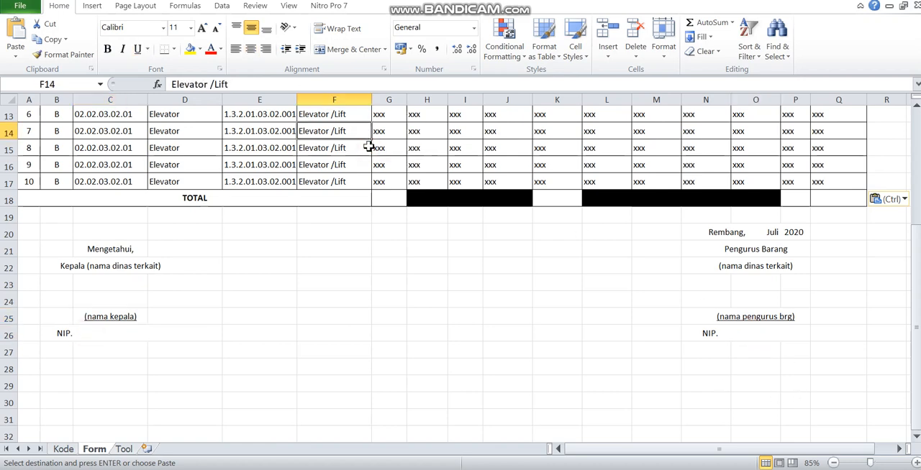
{"action": "key", "text": "Up"}
{"action": "key", "text": "Up"}
{"action": "key", "text": "Up"}
{"action": "key", "text": "Up"}
{"action": "key", "text": "Up"}
{"action": "key", "text": "Up"}
{"action": "key", "text": "Up"}
{"action": "key", "text": "Up"}
{"action": "key", "text": "Up"}
{"action": "key", "text": "Up"}
{"action": "key", "text": "Up"}
{"action": "key", "text": "Up"}
{"action": "key", "text": "Up"}
{"action": "key", "text": "Down"}
{"action": "key", "text": "Down"}
{"action": "key", "text": "Down"}
{"action": "key", "text": "Down"}
{"action": "key", "text": "Down"}
{"action": "key", "text": "Down"}
{"action": "key", "text": "Down"}
{"action": "key", "text": "Down"}
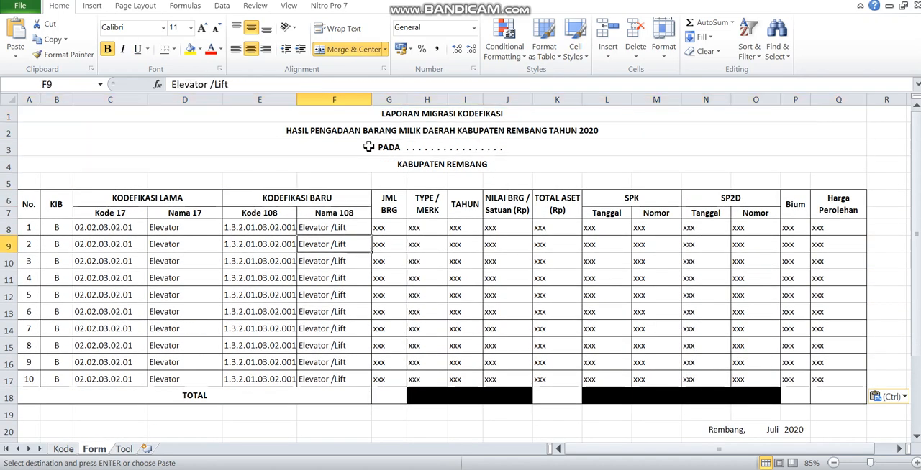
{"action": "key", "text": "Down"}
{"action": "key", "text": "Down"}
{"action": "key", "text": "Down"}
{"action": "key", "text": "Down"}
{"action": "key", "text": "Down"}
{"action": "key", "text": "Down"}
{"action": "key", "text": "Down"}
{"action": "key", "text": "Down"}
{"action": "key", "text": "Down"}
{"action": "key", "text": "Down"}
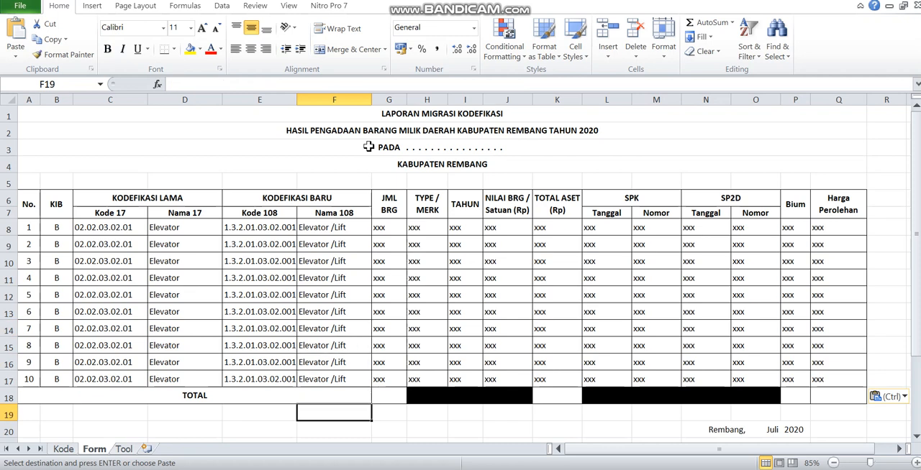